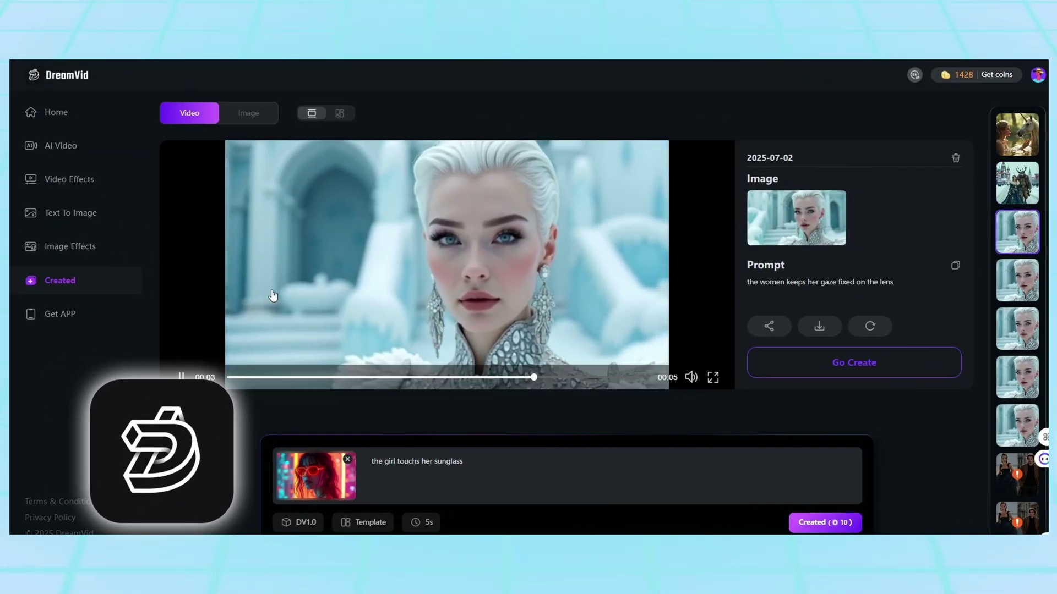
Play the Kremlin deer and unicorn clips from the Created list.
{"action": "left_click", "coordinate": [1009, 195]}
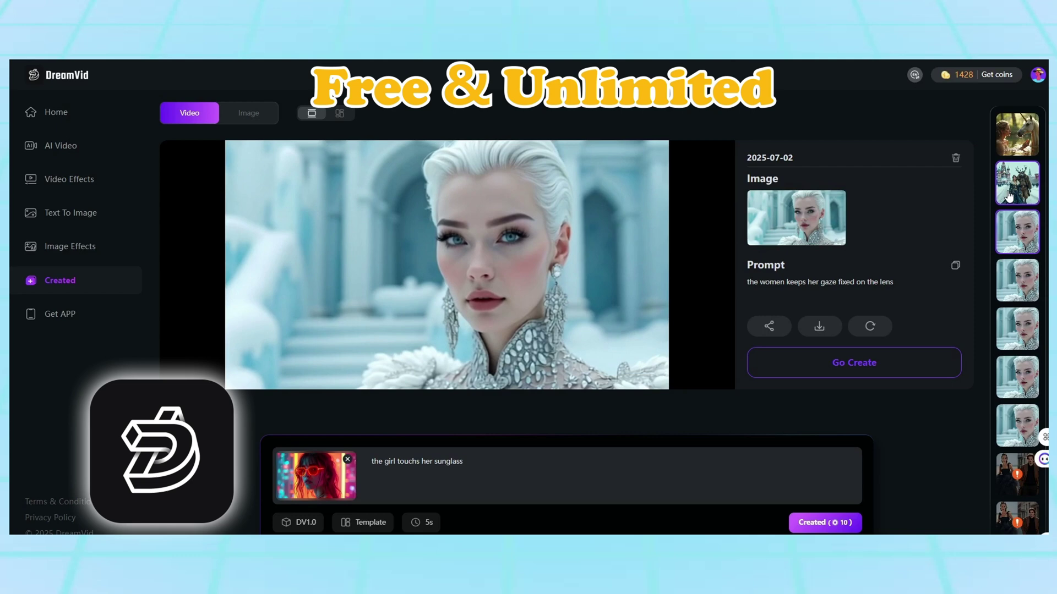
{"action": "left_click", "coordinate": [1027, 149]}
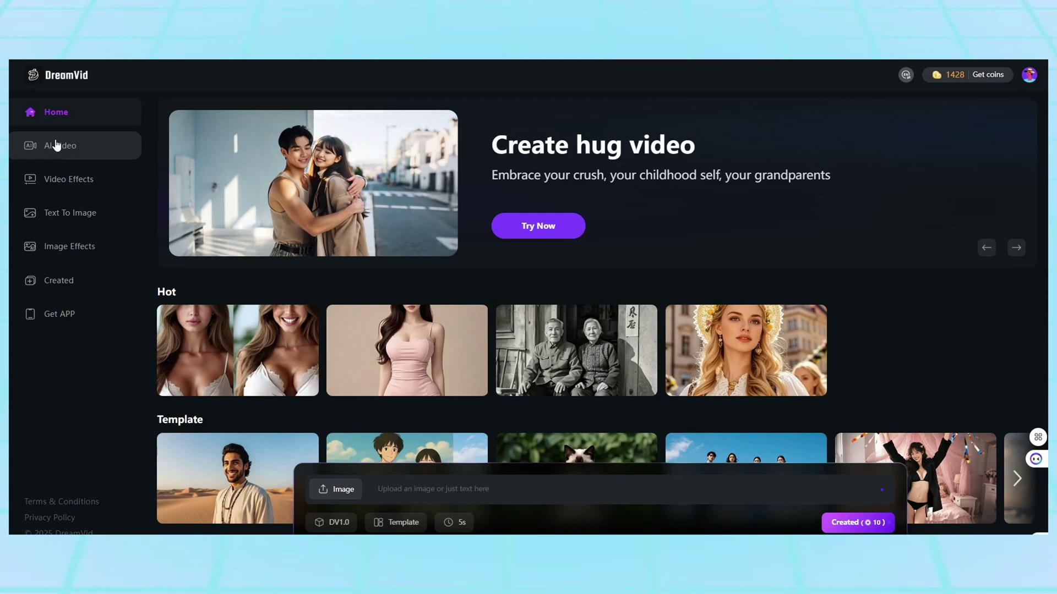
Scroll the DreamVid page and switch to the hug video option.
{"action": "scroll", "coordinate": [209, 215], "scroll_direction": "down", "scroll_amount": 1}
{"action": "scroll", "coordinate": [312, 285], "scroll_direction": "down", "scroll_amount": 2}
{"action": "scroll", "coordinate": [227, 237], "scroll_direction": "up", "scroll_amount": 4}
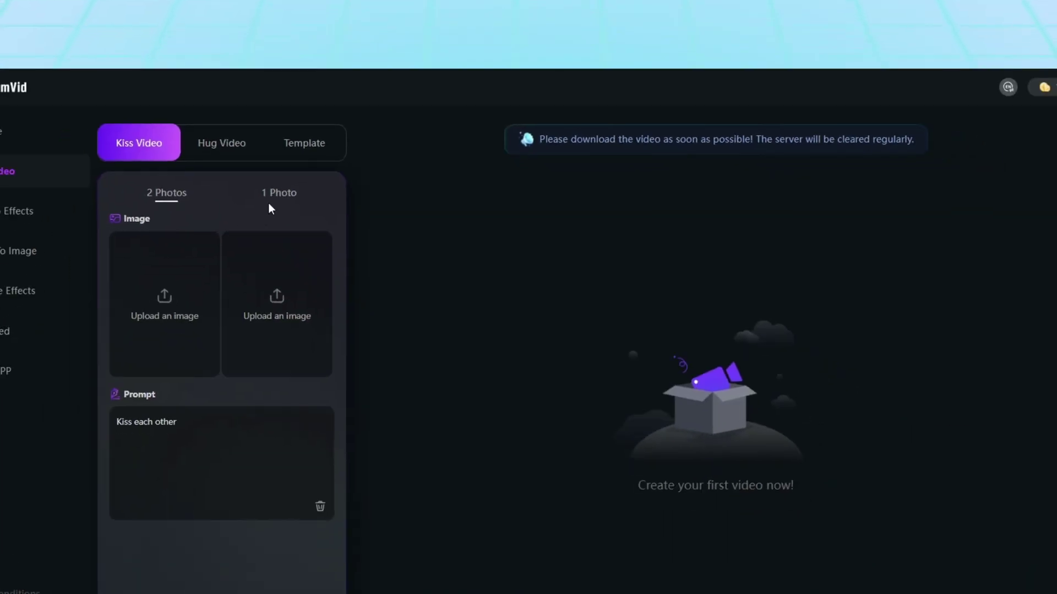
{"action": "left_click", "coordinate": [271, 122]}
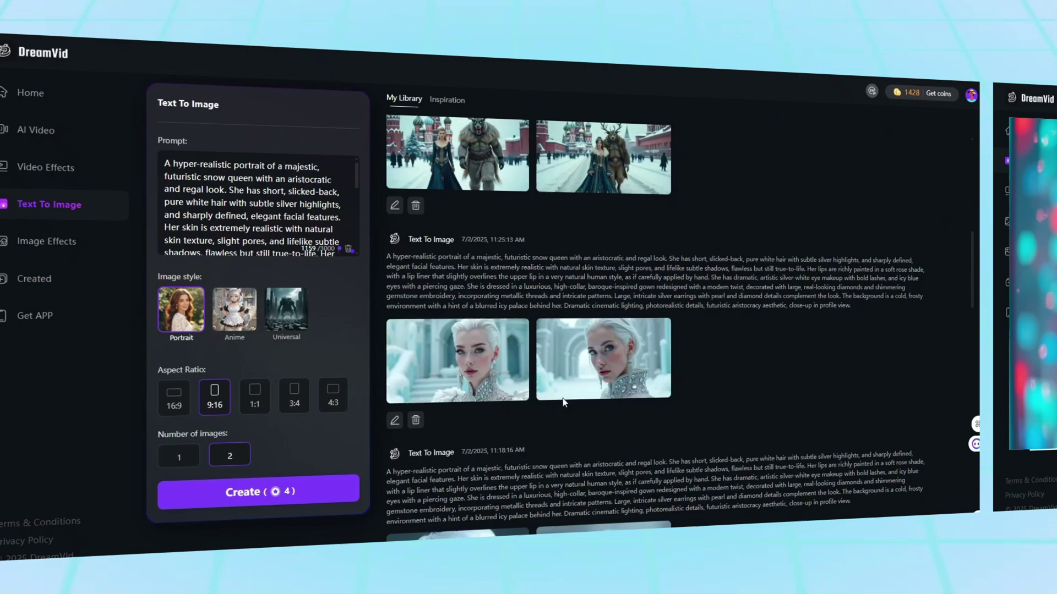
Scroll through the earlier image results in My Library.
{"action": "scroll", "coordinate": [524, 438], "scroll_direction": "down", "scroll_amount": 5}
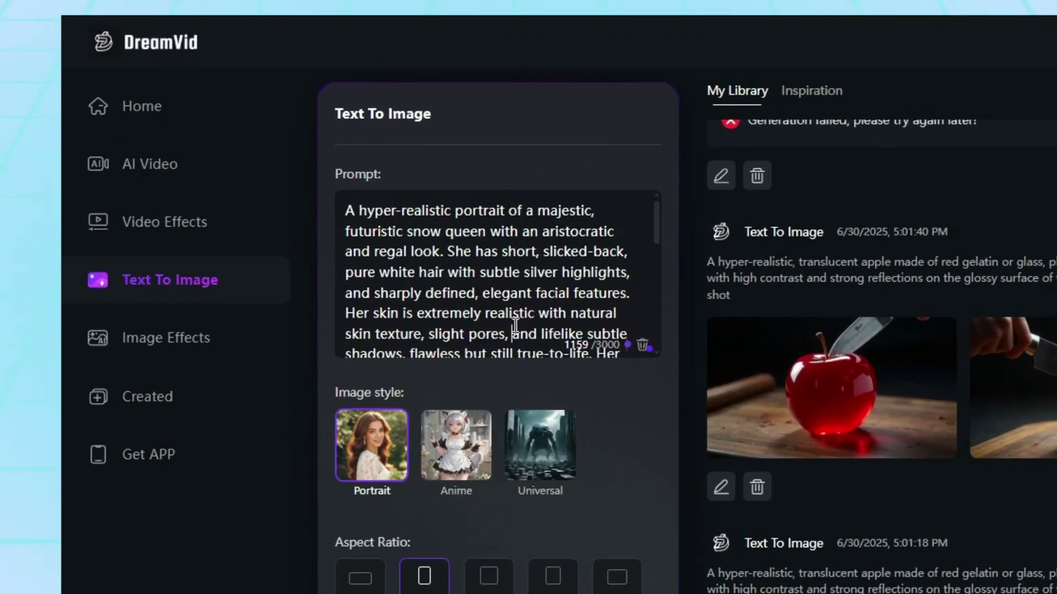
{"action": "scroll", "coordinate": [274, 237], "scroll_direction": "down", "scroll_amount": 5}
{"action": "scroll", "coordinate": [516, 321], "scroll_direction": "down", "scroll_amount": 2}
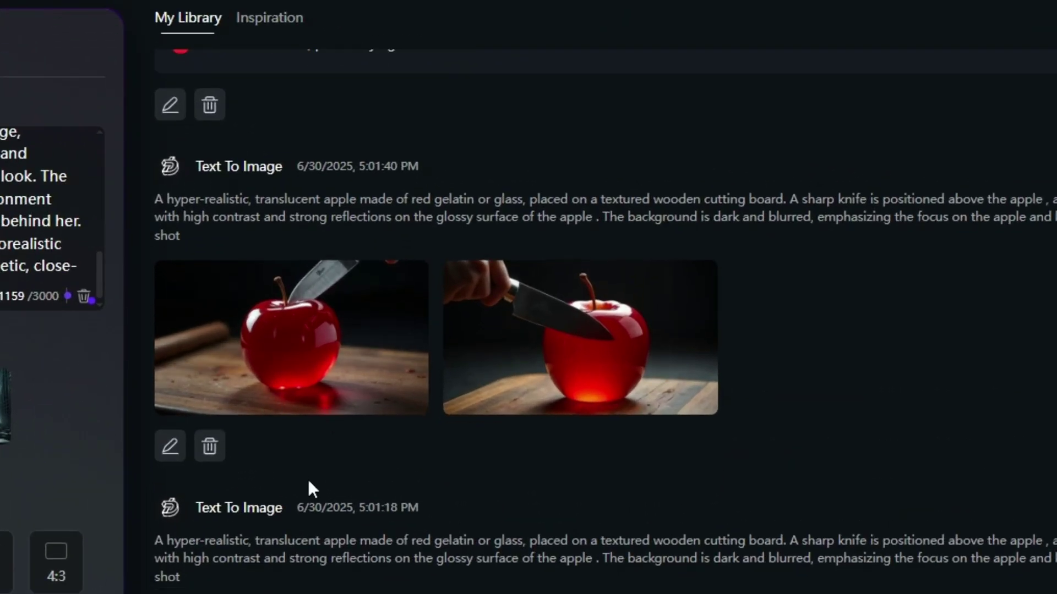
{"action": "scroll", "coordinate": [465, 345], "scroll_direction": "down", "scroll_amount": 5}
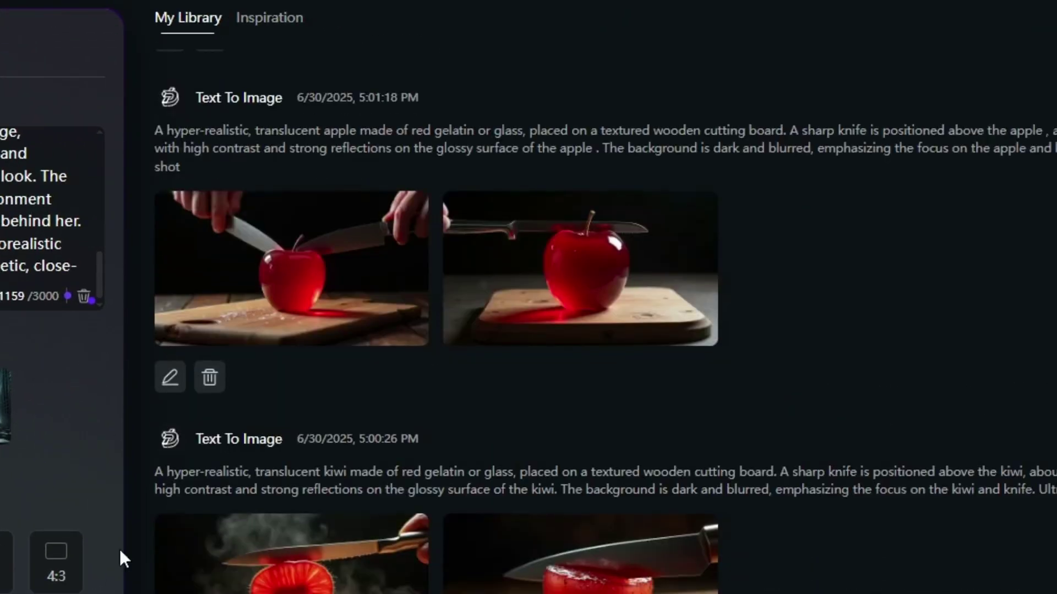
{"action": "scroll", "coordinate": [323, 519], "scroll_direction": "down", "scroll_amount": 2}
{"action": "scroll", "coordinate": [413, 479], "scroll_direction": "up", "scroll_amount": 6}
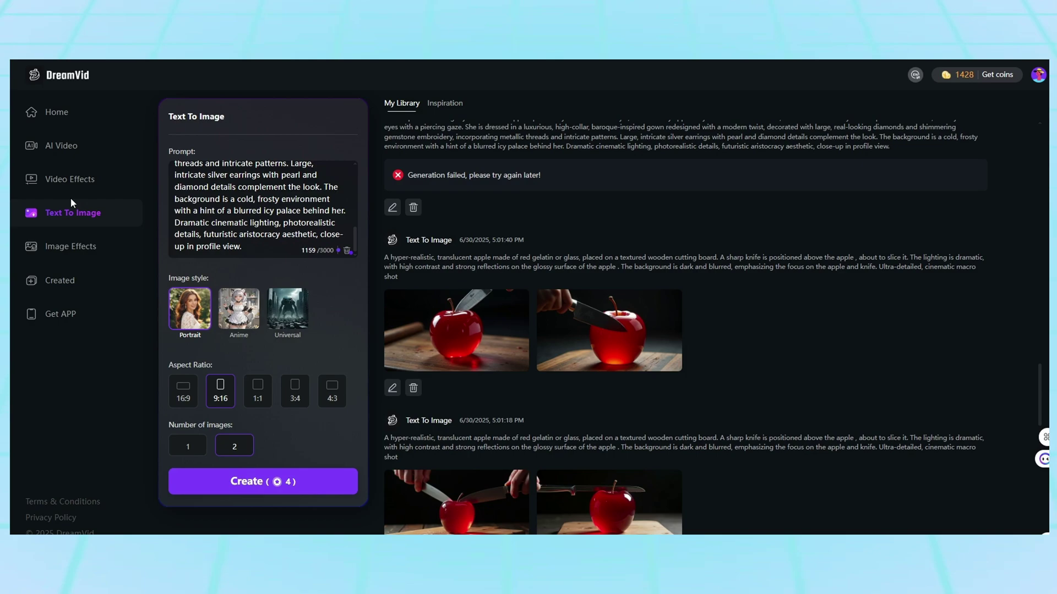
{"action": "scroll", "coordinate": [683, 330], "scroll_direction": "up", "scroll_amount": 10}
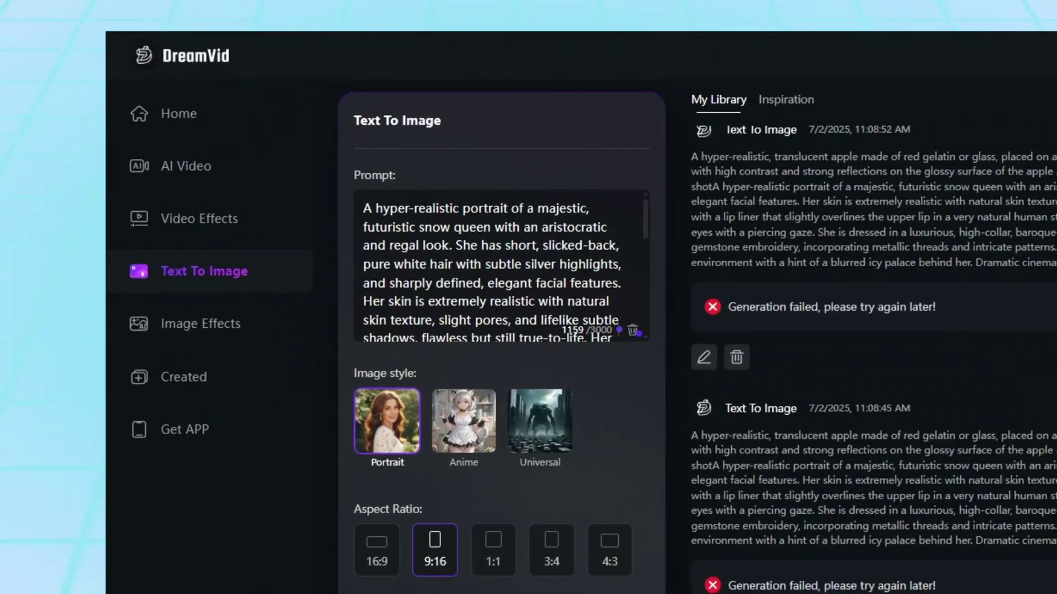
{"action": "scroll", "coordinate": [825, 330], "scroll_direction": "down", "scroll_amount": 8}
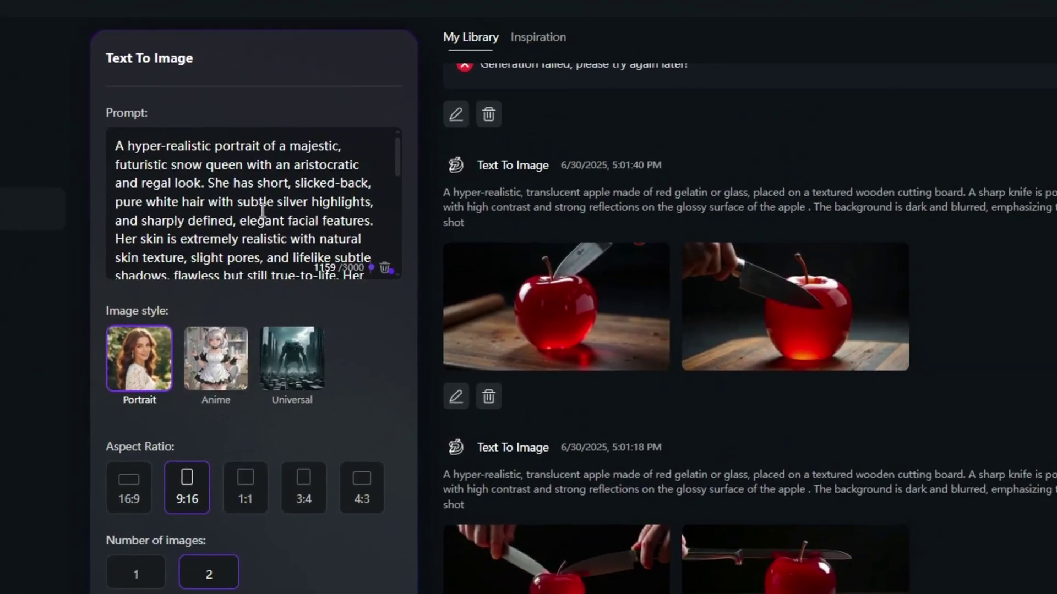
{"action": "scroll", "coordinate": [194, 226], "scroll_direction": "down", "scroll_amount": 5}
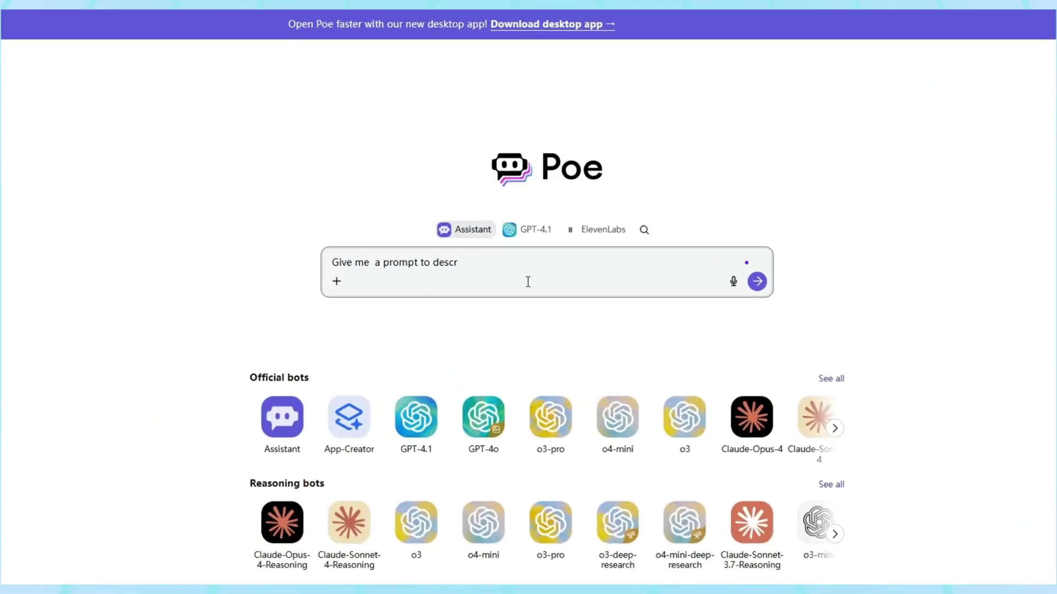
Ask the Poe Assistant for an image prompt about a woman.
{"action": "key", "text": "BackSpace"}
{"action": "key", "text": "BackSpace"}
{"action": "type", "text": "about a"}
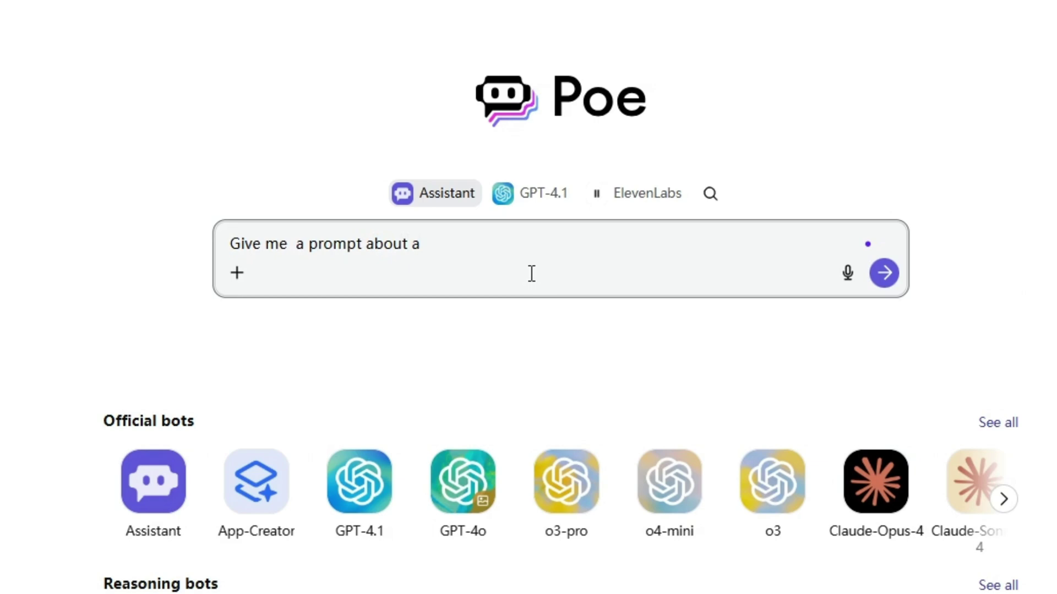
{"action": "type", "text": " wome"}
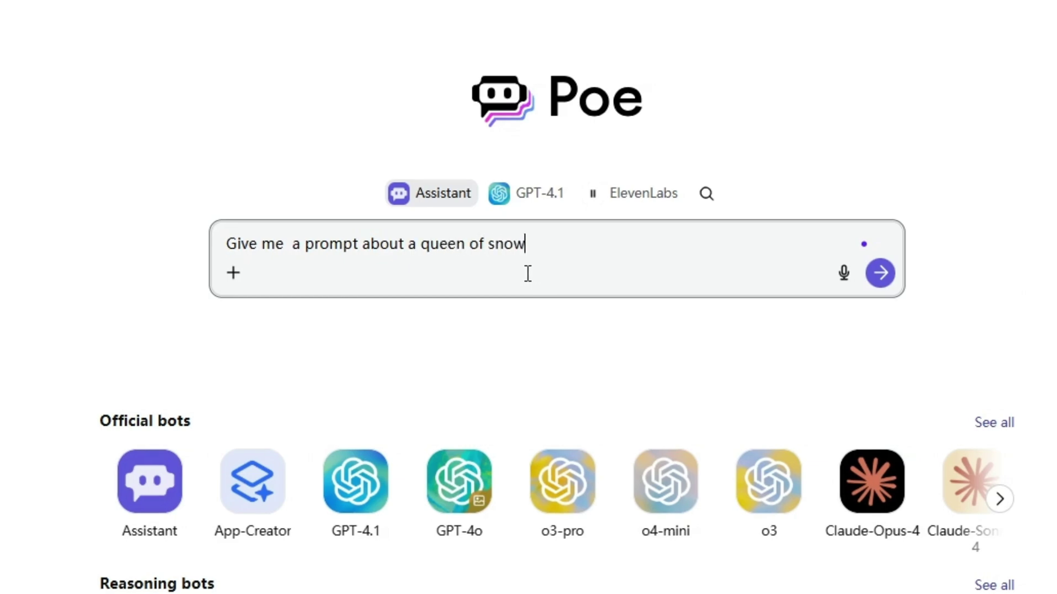
{"action": "key", "text": "Return"}
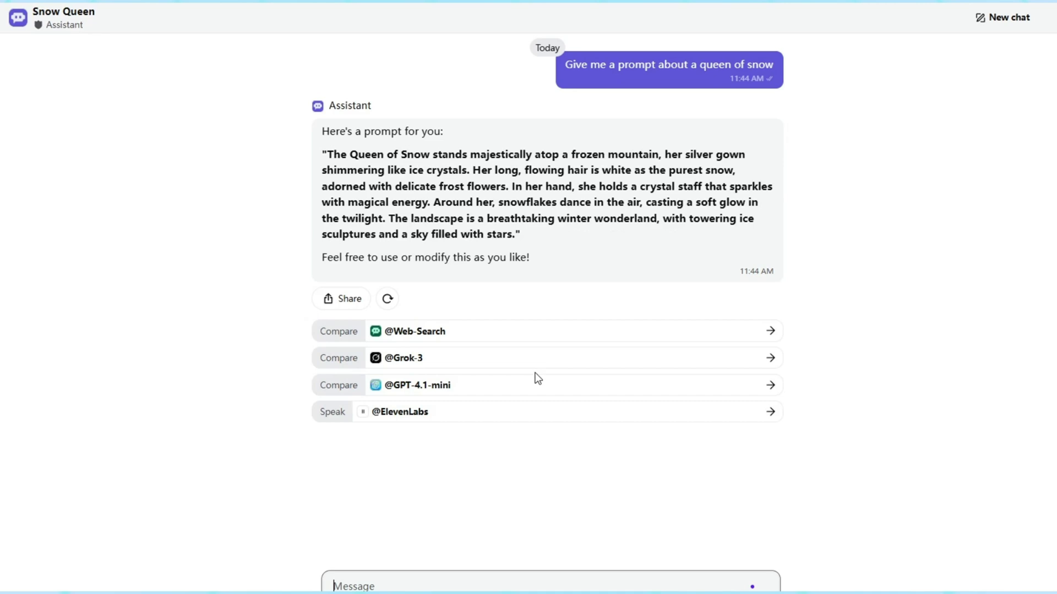
Copy the Assistant's quoted Queen of Snow prompt text.
{"action": "left_click_drag", "start_coordinate": [516, 234], "coordinate": [328, 154]}
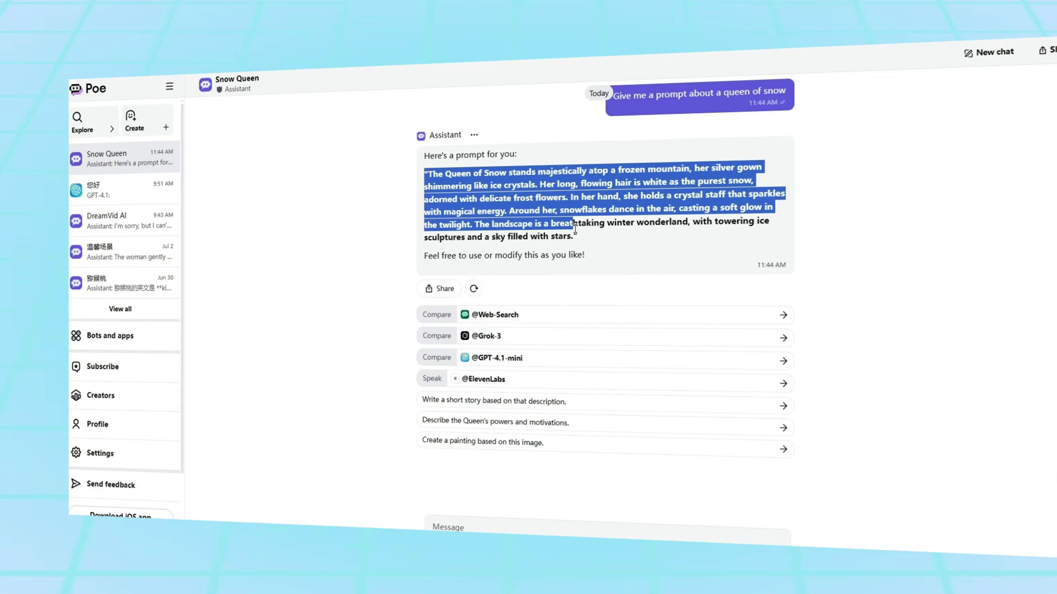
{"action": "right_click", "coordinate": [505, 235]}
{"action": "left_click", "coordinate": [562, 326]}
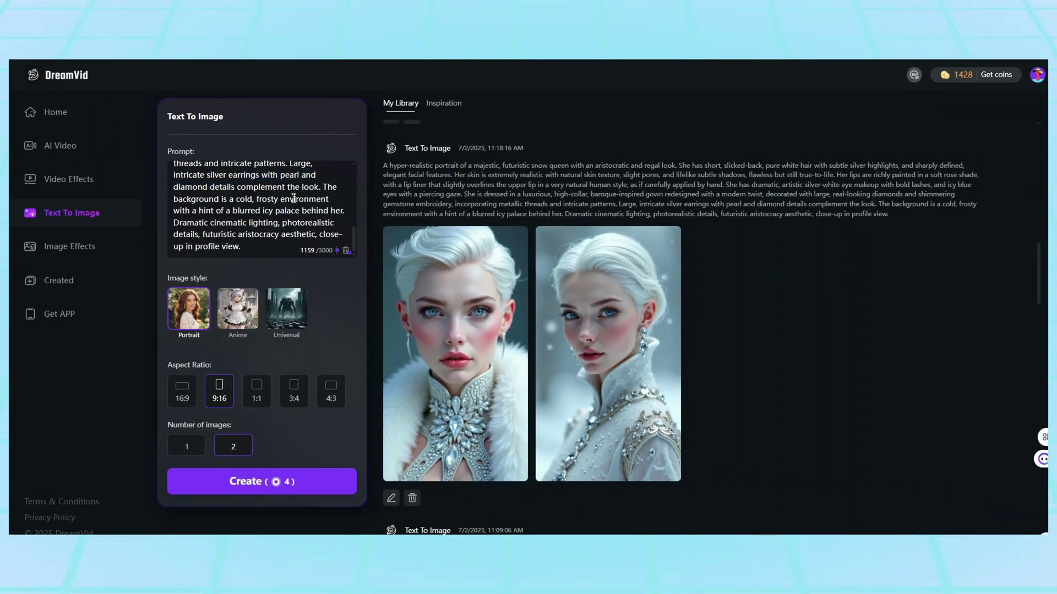
Replace the old prompt with the pasted Queen of Snow prompt.
{"action": "key", "text": "ctrl+a"}
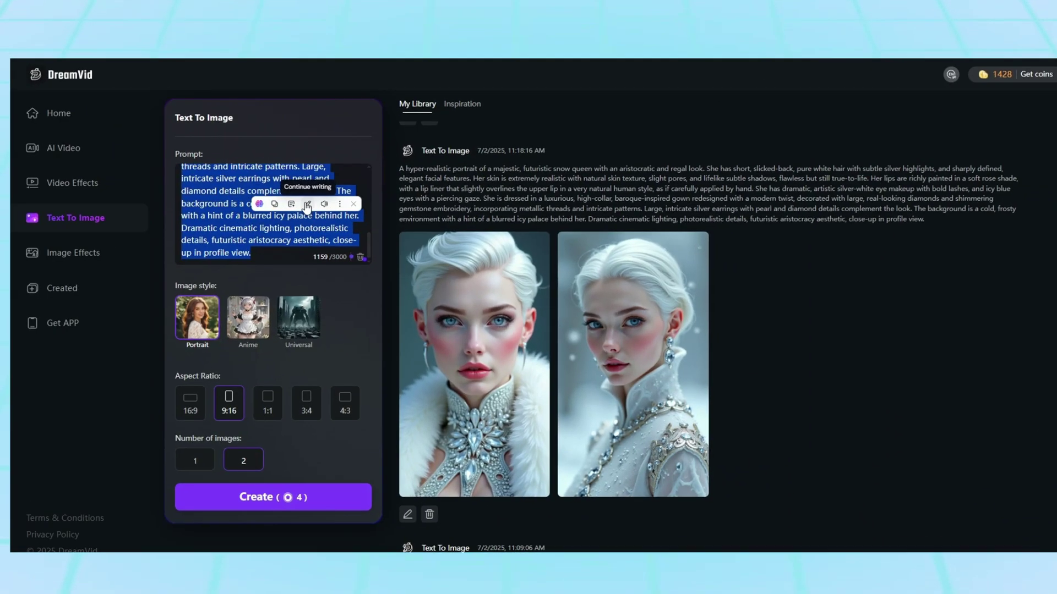
{"action": "key", "text": "BackSpace"}
{"action": "key", "text": "ctrl+v"}
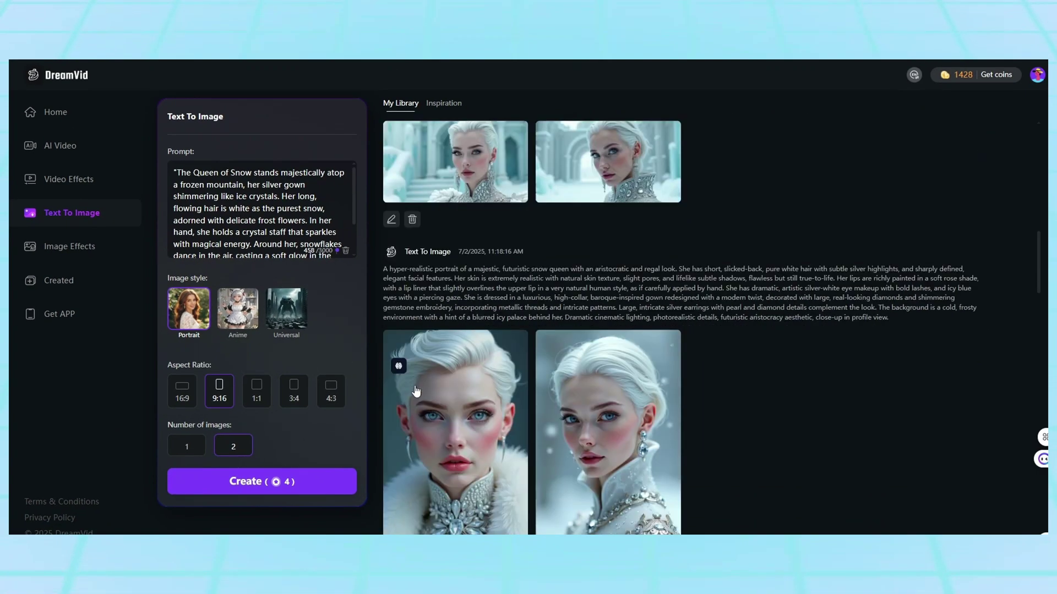
View both snow queen portraits full size, then close the preview.
{"action": "scroll", "coordinate": [441, 325], "scroll_direction": "down", "scroll_amount": 3}
{"action": "left_click", "coordinate": [442, 326]}
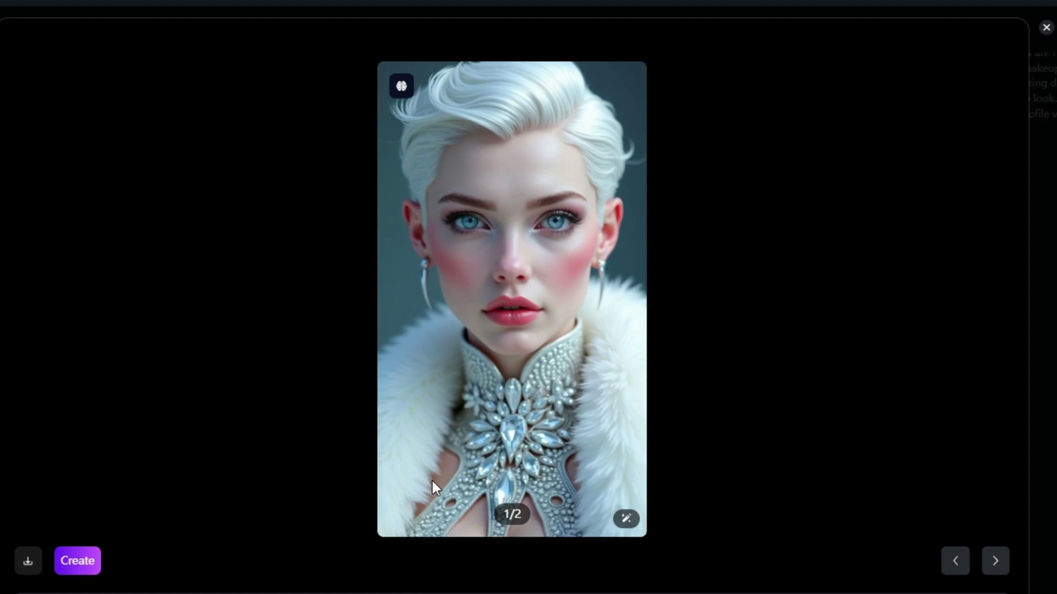
{"action": "left_click", "coordinate": [835, 446]}
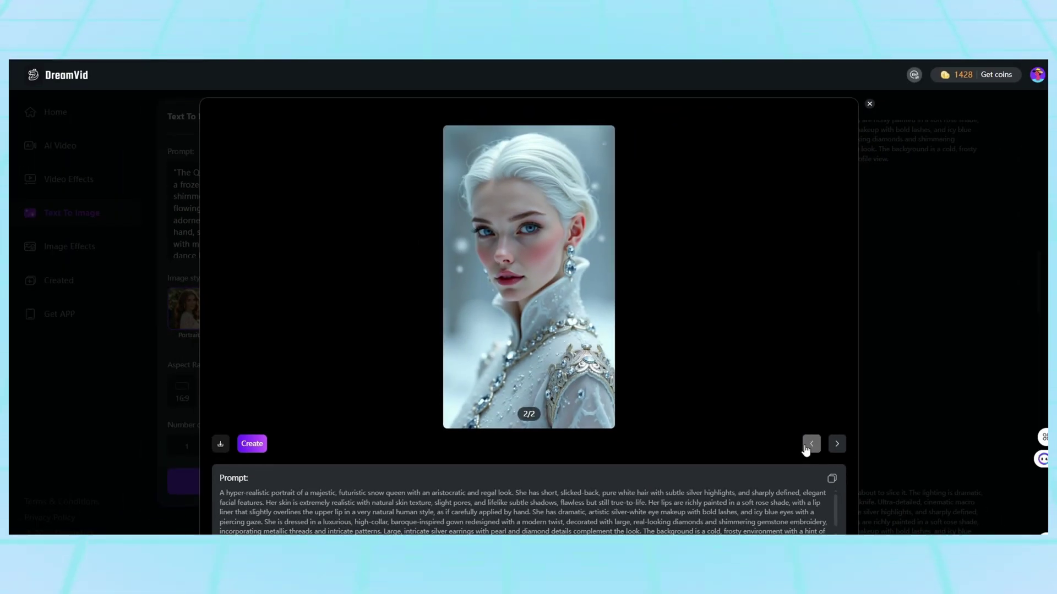
{"action": "left_click", "coordinate": [810, 445]}
{"action": "left_click", "coordinate": [836, 446]}
{"action": "left_click", "coordinate": [869, 104]}
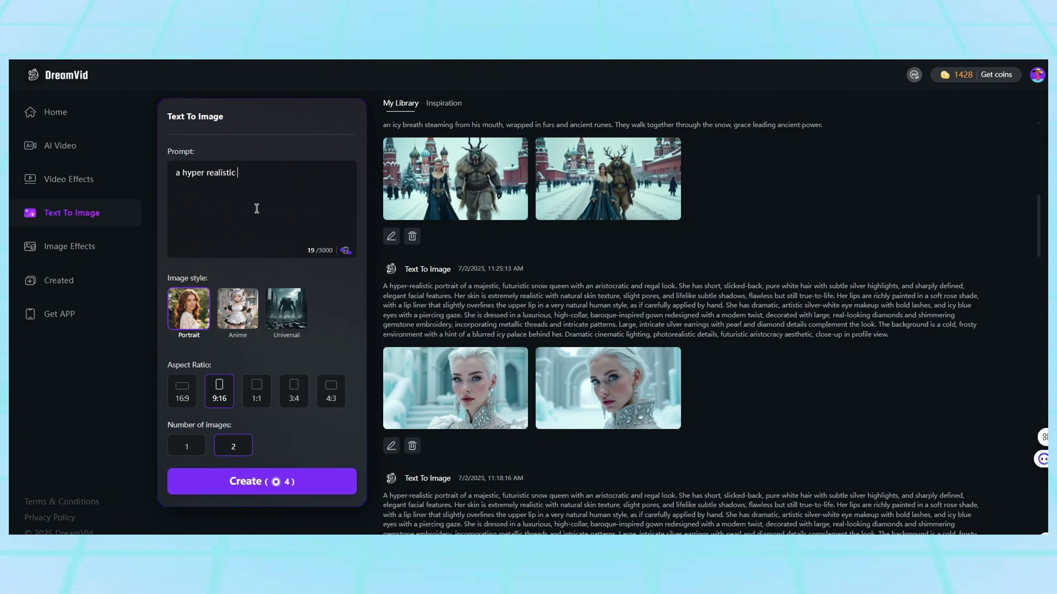
Continue the 'a hyper realistic' prompt and choose a 16:9 aspect ratio.
{"action": "type", "text": "portrait o"}
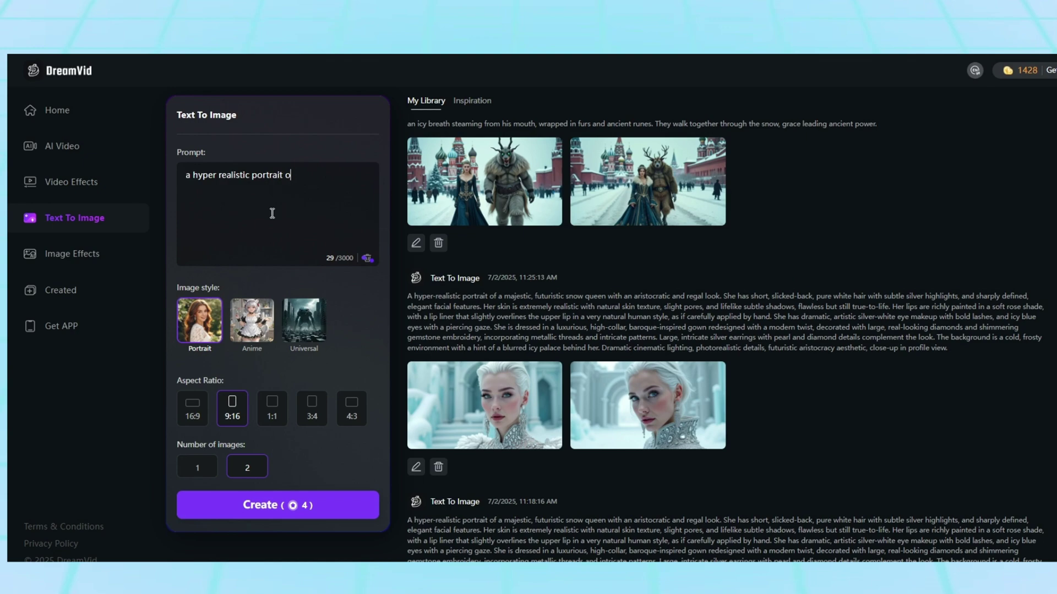
{"action": "type", "text": "f a majes"}
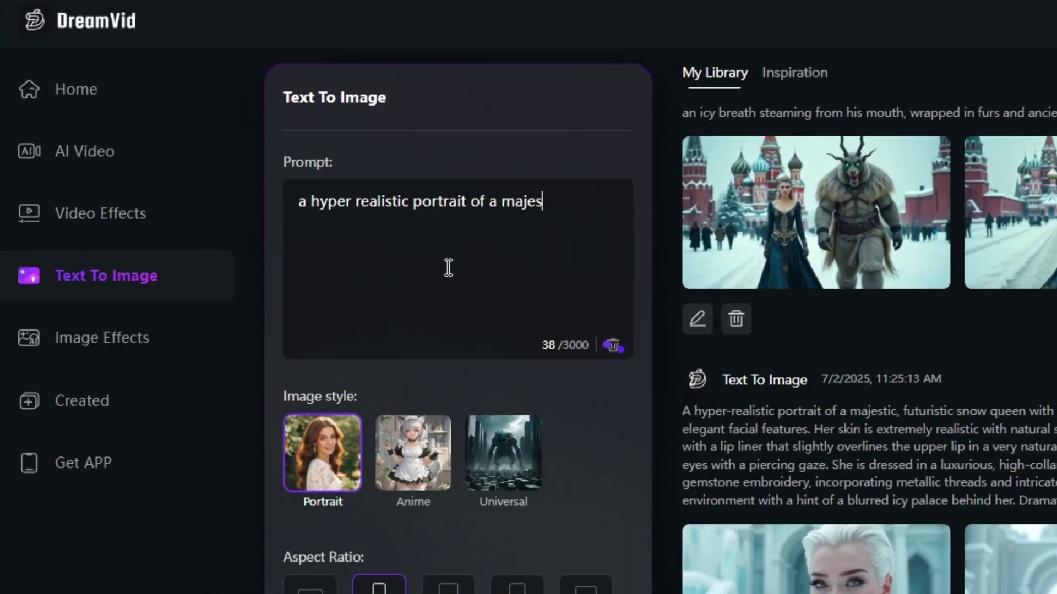
{"action": "scroll", "coordinate": [448, 268], "scroll_direction": "down", "scroll_amount": 4}
{"action": "type", "text": "tic"}
{"action": "left_click", "coordinate": [307, 364]}
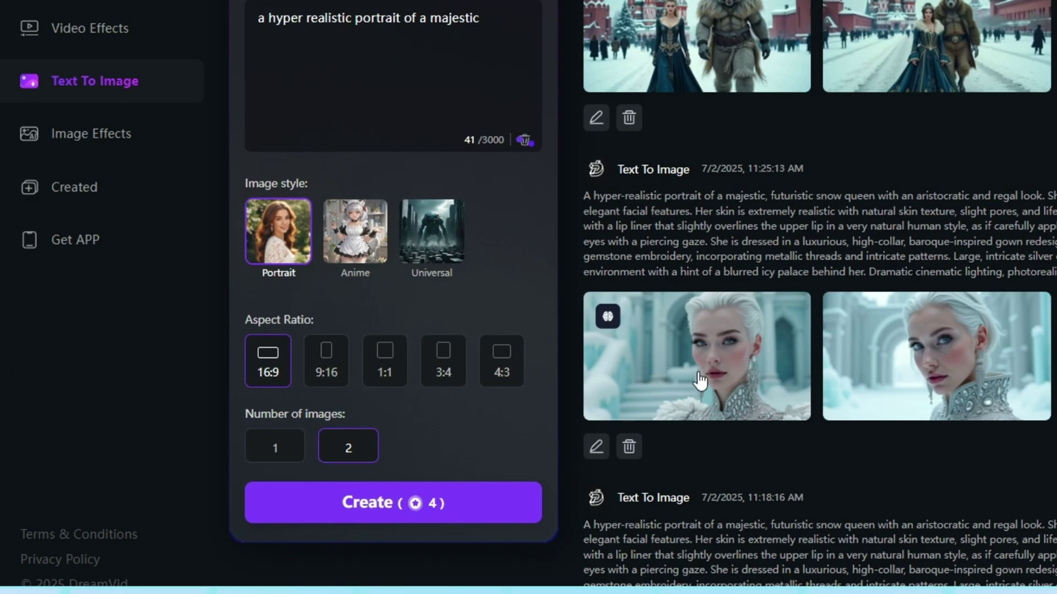
Preview both snow-queen images and both Red Square images in the library.
{"action": "left_click", "coordinate": [700, 379]}
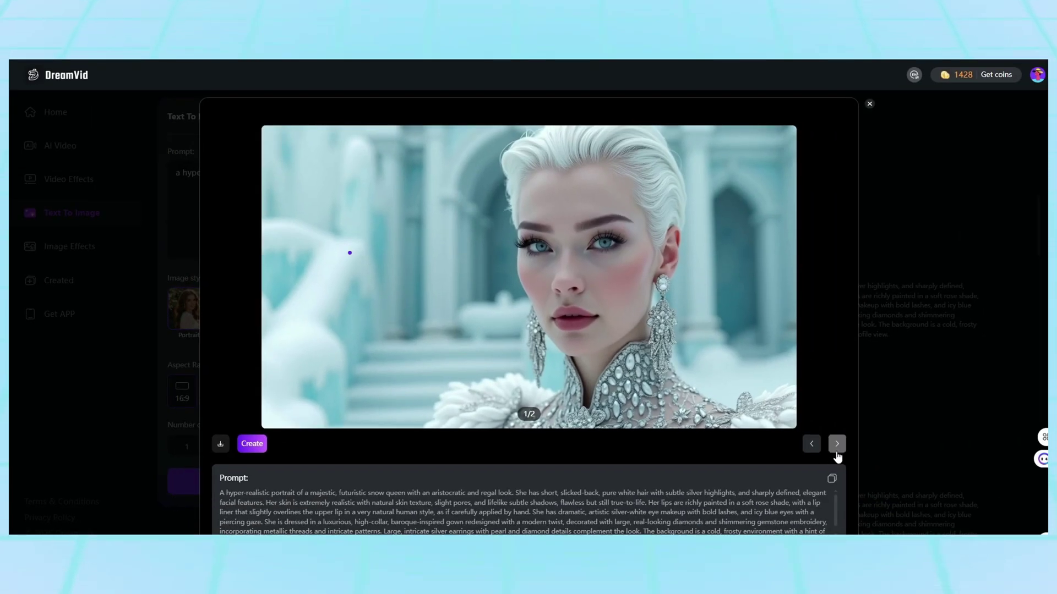
{"action": "left_click", "coordinate": [837, 444]}
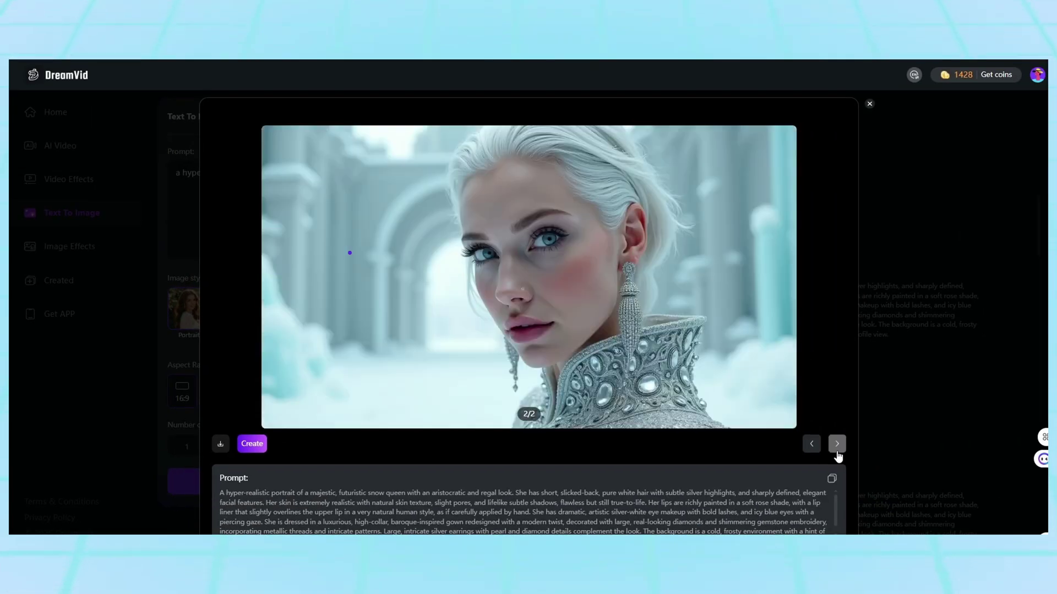
{"action": "left_click", "coordinate": [864, 106]}
{"action": "scroll", "coordinate": [716, 295], "scroll_direction": "up", "scroll_amount": 1}
{"action": "left_click", "coordinate": [462, 187]}
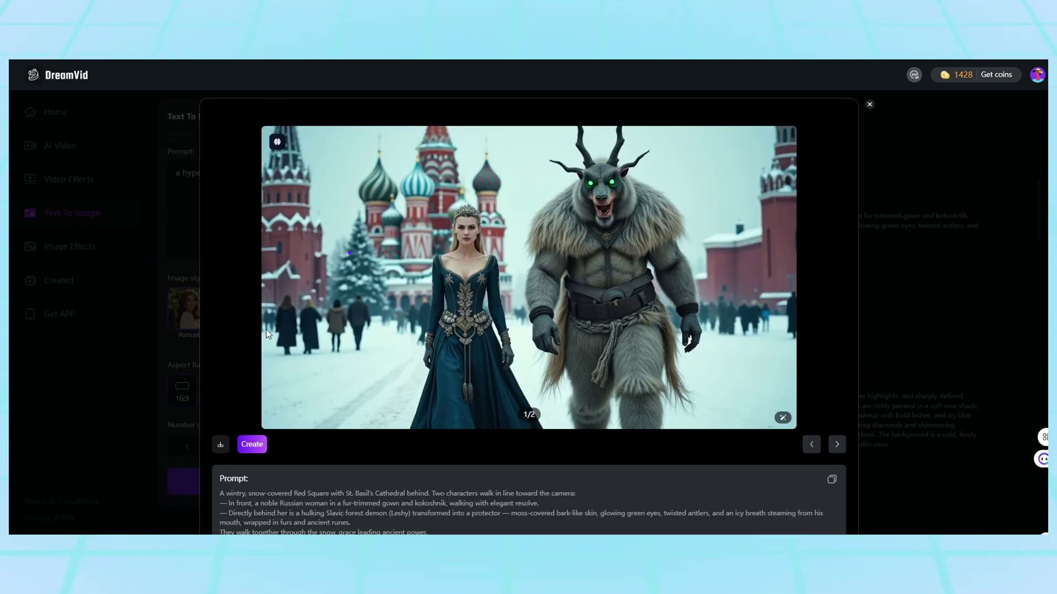
{"action": "left_click", "coordinate": [835, 445]}
{"action": "left_click", "coordinate": [869, 104]}
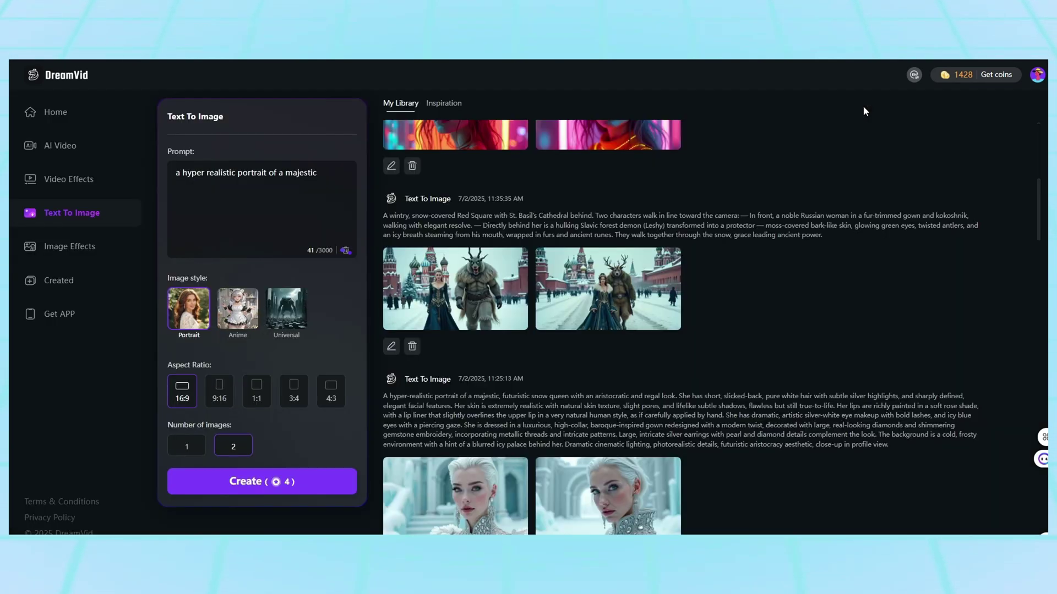
Preview the neon-glasses image and another, then open the unicorn forest image.
{"action": "scroll", "coordinate": [748, 275], "scroll_direction": "up", "scroll_amount": 2}
{"action": "left_click", "coordinate": [460, 344]}
{"action": "left_click", "coordinate": [869, 104]}
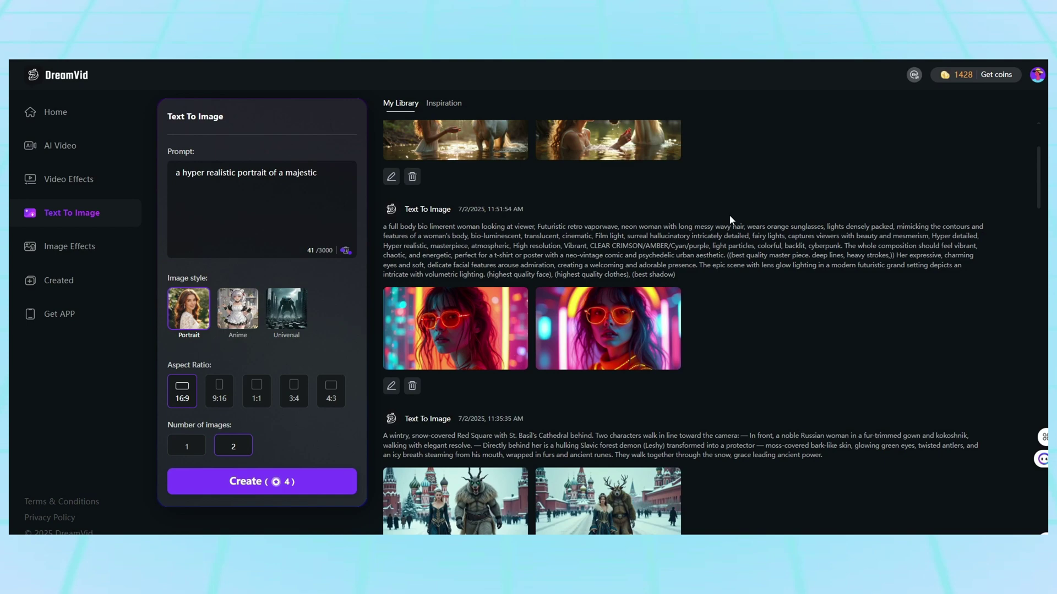
{"action": "left_click", "coordinate": [602, 331]}
{"action": "left_click", "coordinate": [869, 104]}
{"action": "scroll", "coordinate": [660, 275], "scroll_direction": "up", "scroll_amount": 2}
{"action": "left_click", "coordinate": [470, 281]}
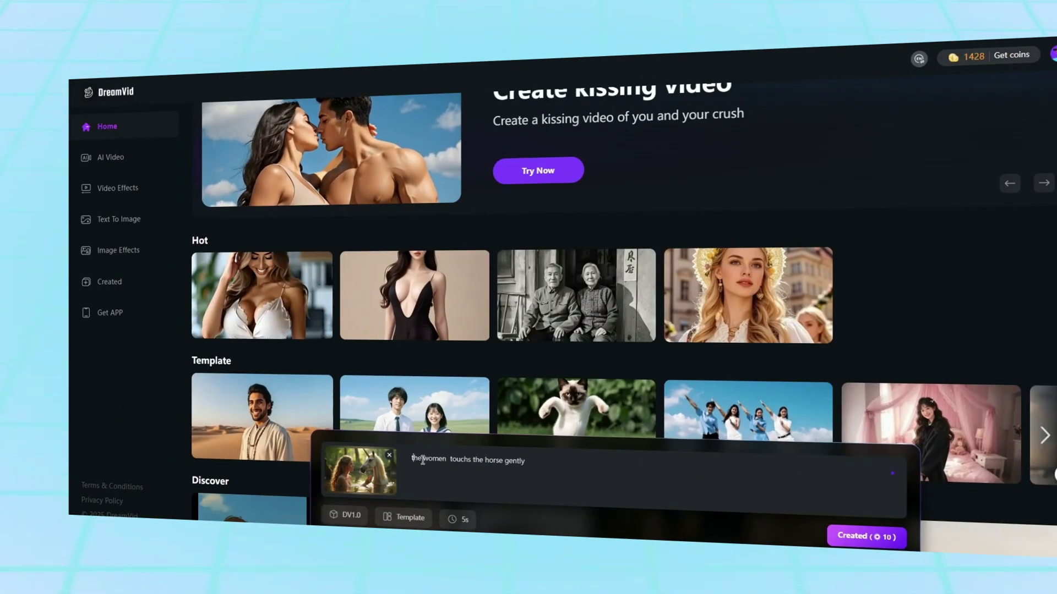
Generate the woman-touching-the-unicorn video, then view the Red Square deer and white-haired woman videos.
{"action": "triple_click", "coordinate": [423, 460]}
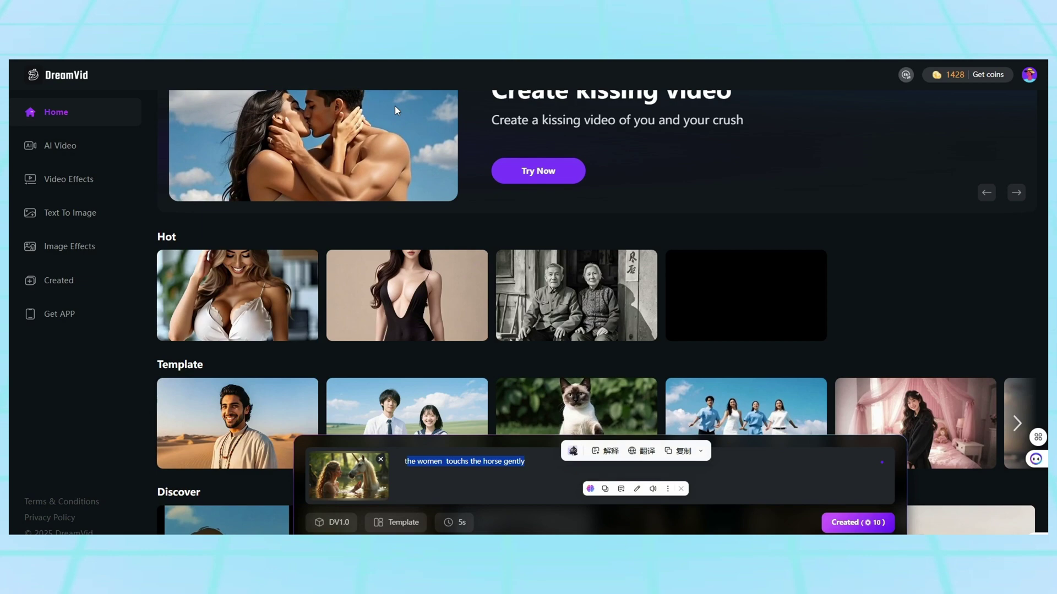
{"action": "left_click", "coordinate": [625, 463]}
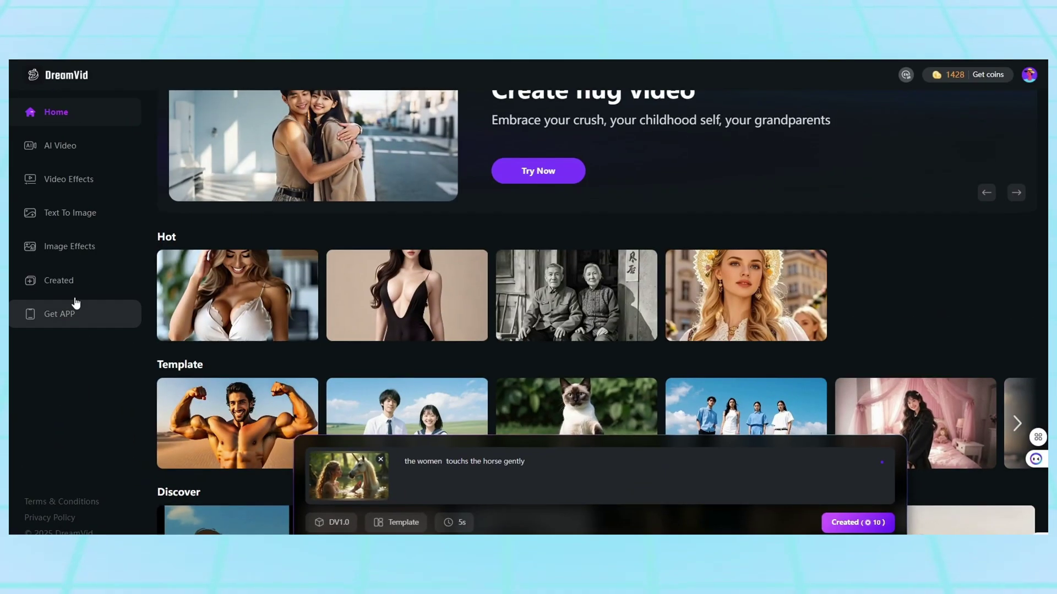
{"action": "left_click", "coordinate": [75, 290]}
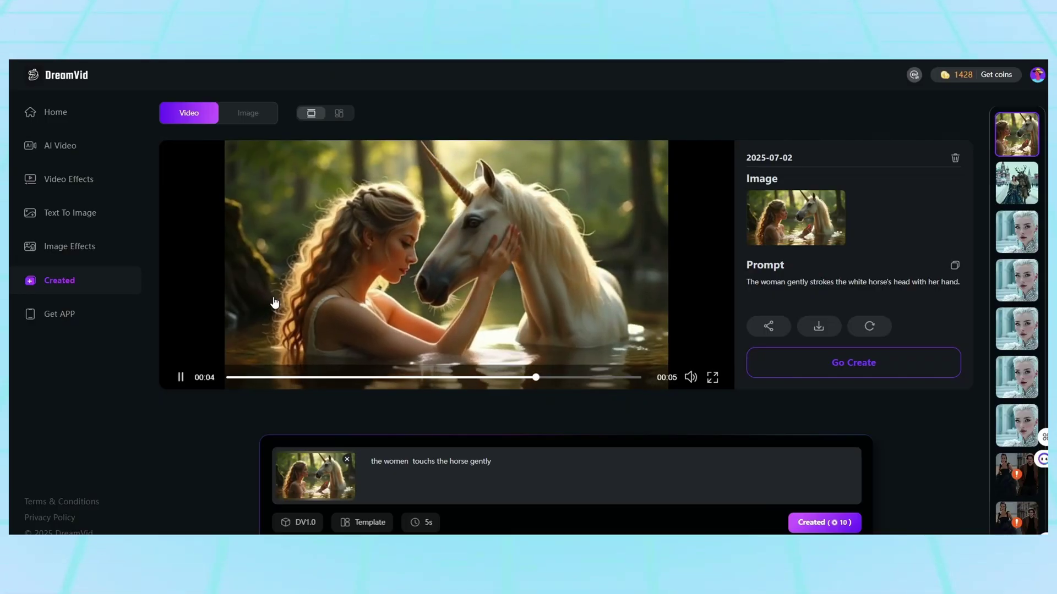
{"action": "left_click", "coordinate": [1013, 191]}
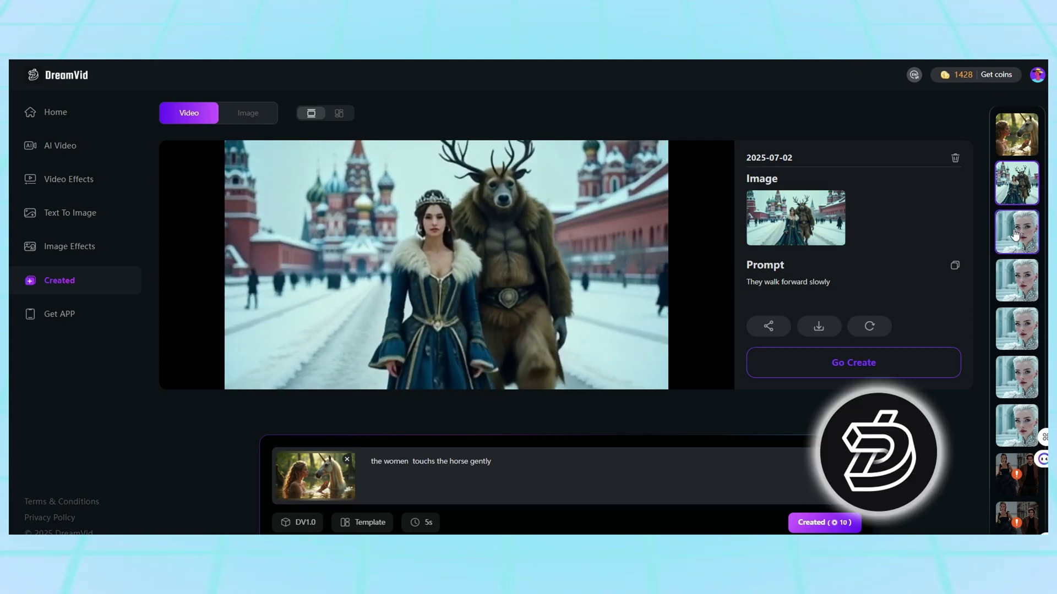
{"action": "left_click", "coordinate": [1015, 235]}
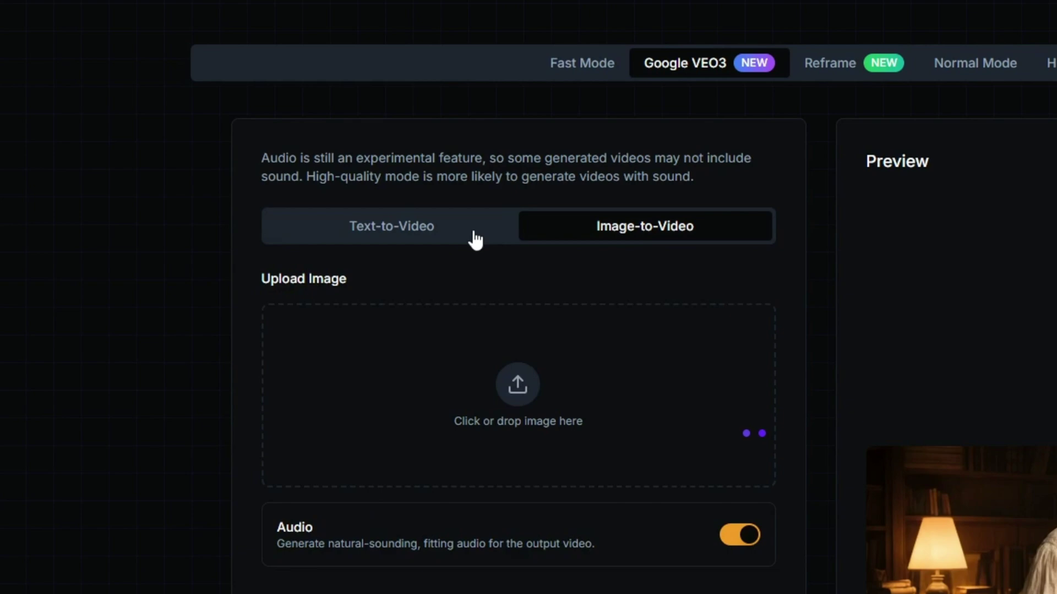
Switch Veo 3 to Text-to-Video with Quality generation mode.
{"action": "left_click", "coordinate": [456, 238]}
{"action": "scroll", "coordinate": [456, 264], "scroll_direction": "down", "scroll_amount": 3}
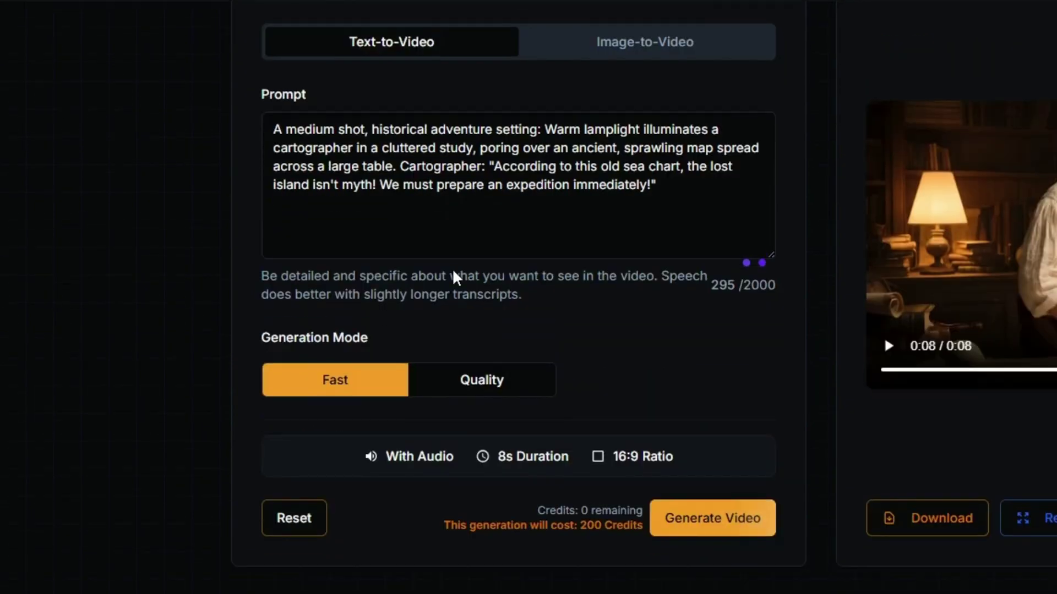
{"action": "left_click", "coordinate": [465, 385]}
{"action": "scroll", "coordinate": [430, 418], "scroll_direction": "up", "scroll_amount": 2}
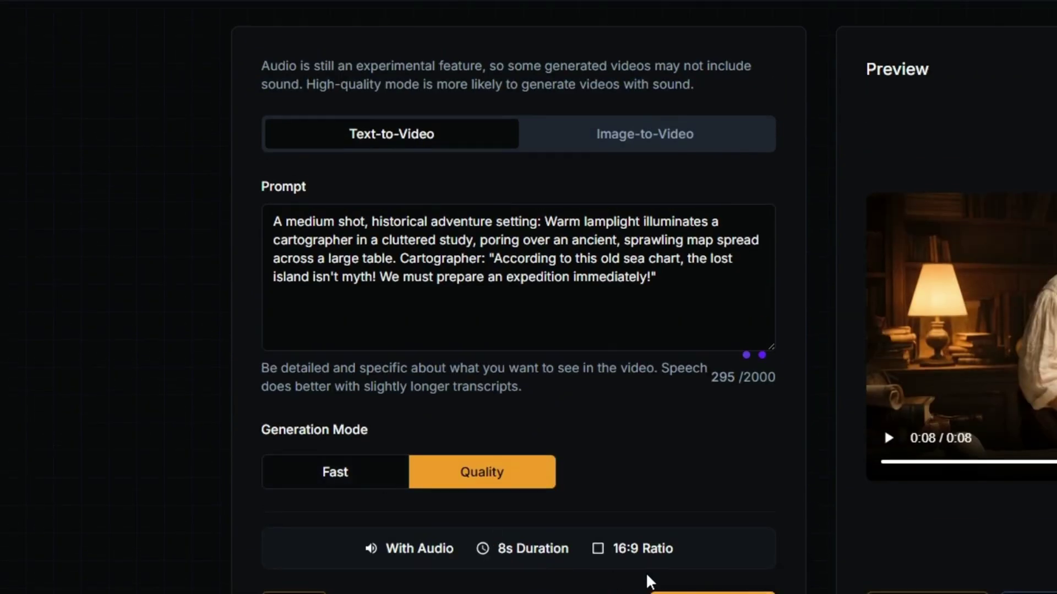
Try generating the cartographer video and close the pricing plans that appear.
{"action": "scroll", "coordinate": [357, 394], "scroll_direction": "down", "scroll_amount": 3}
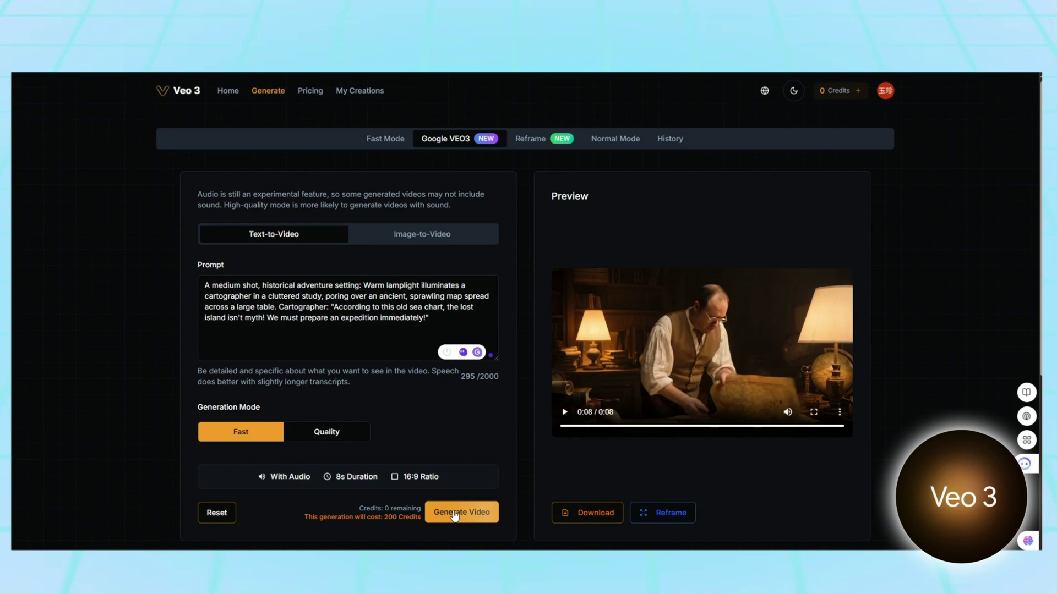
{"action": "left_click", "coordinate": [453, 513]}
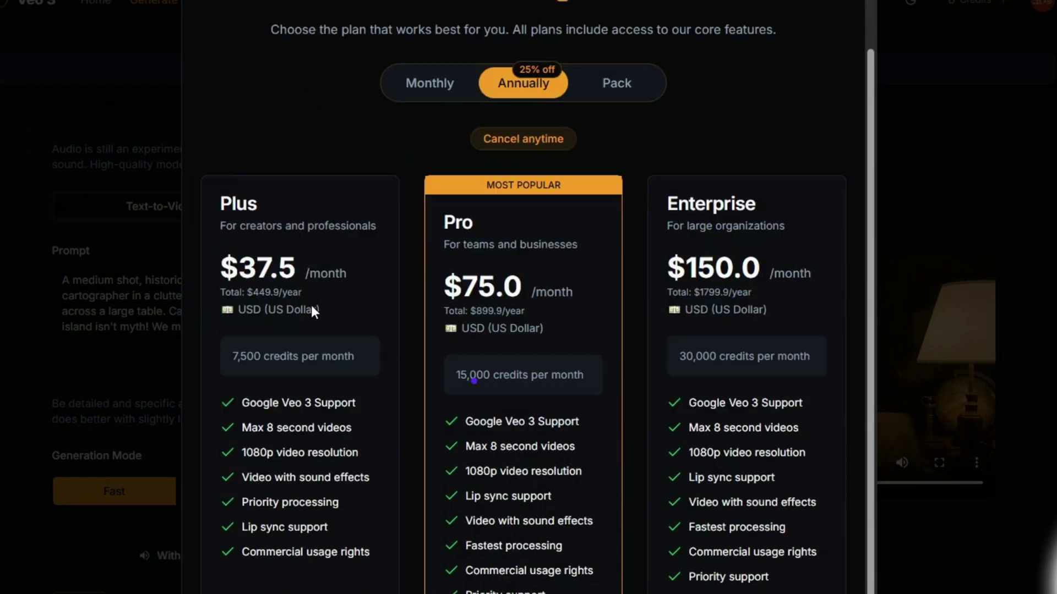
{"action": "scroll", "coordinate": [601, 358], "scroll_direction": "up", "scroll_amount": 2}
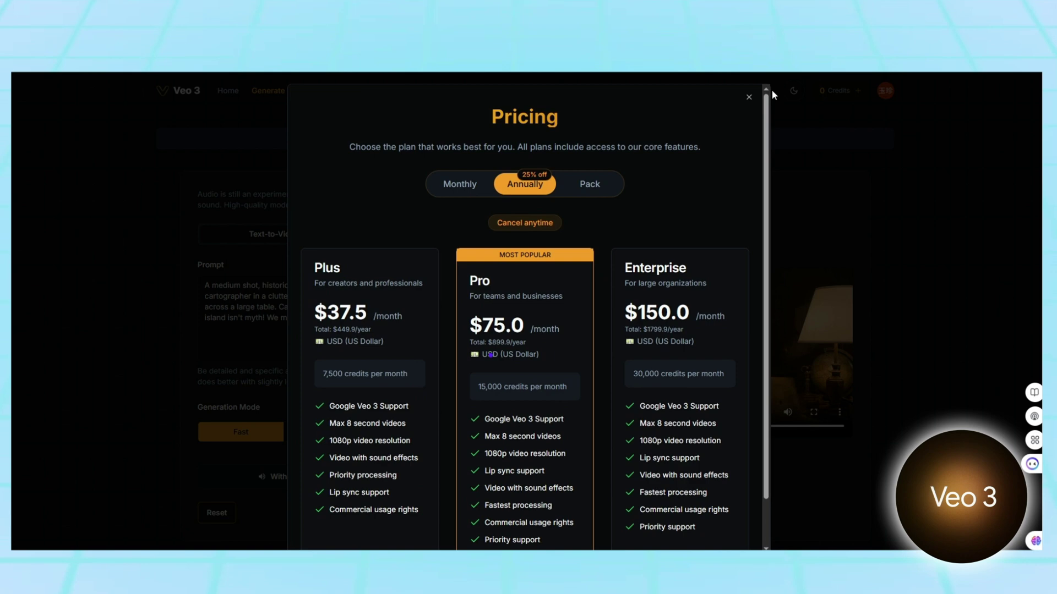
{"action": "left_click", "coordinate": [749, 98]}
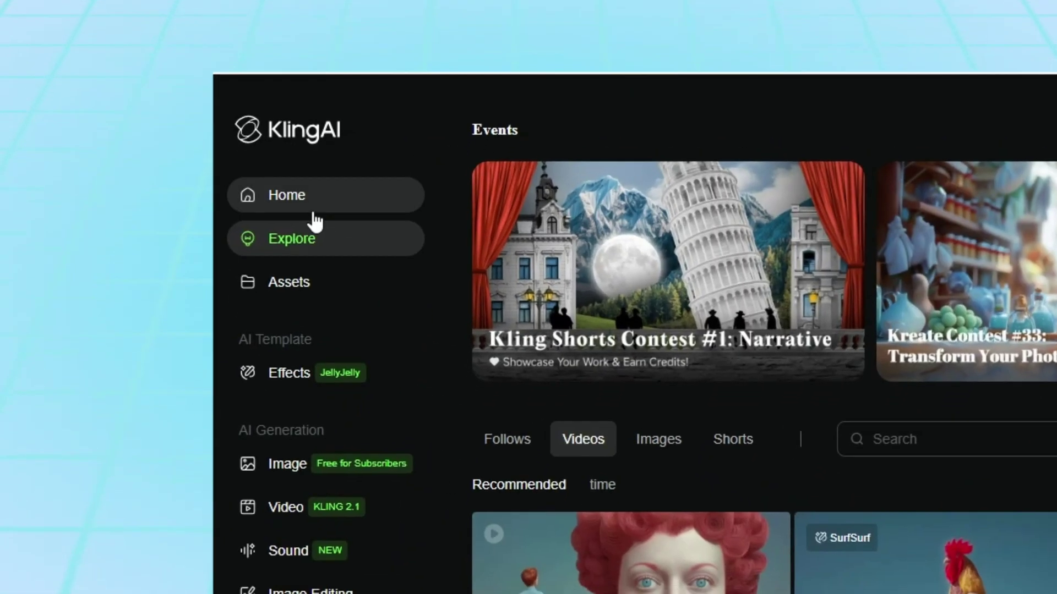
From Kling AI home, open Video generation and settle on the Text to Video tab.
{"action": "left_click", "coordinate": [290, 220]}
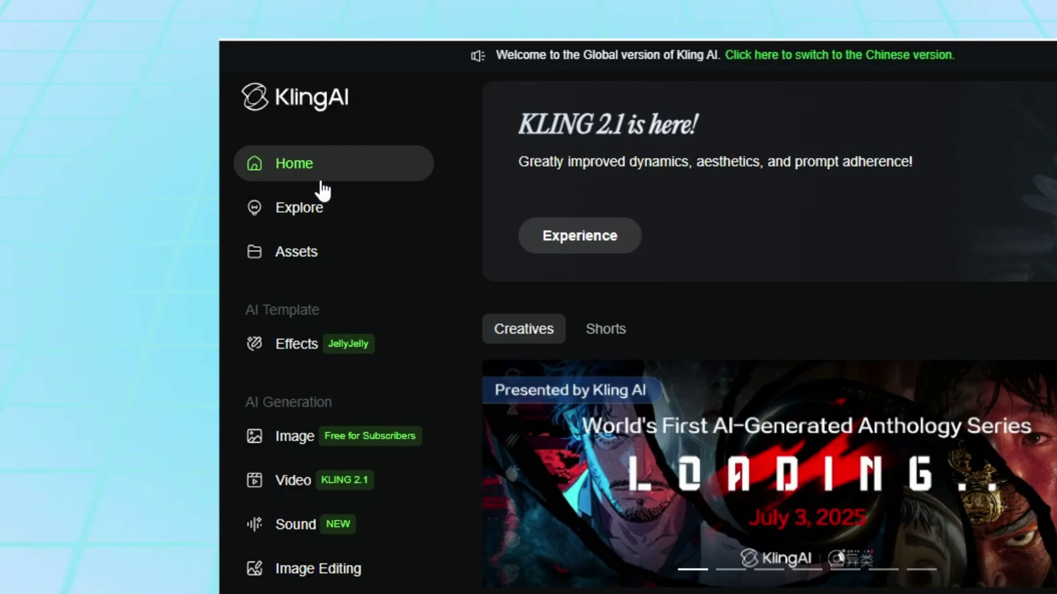
{"action": "scroll", "coordinate": [406, 107], "scroll_direction": "down", "scroll_amount": 5}
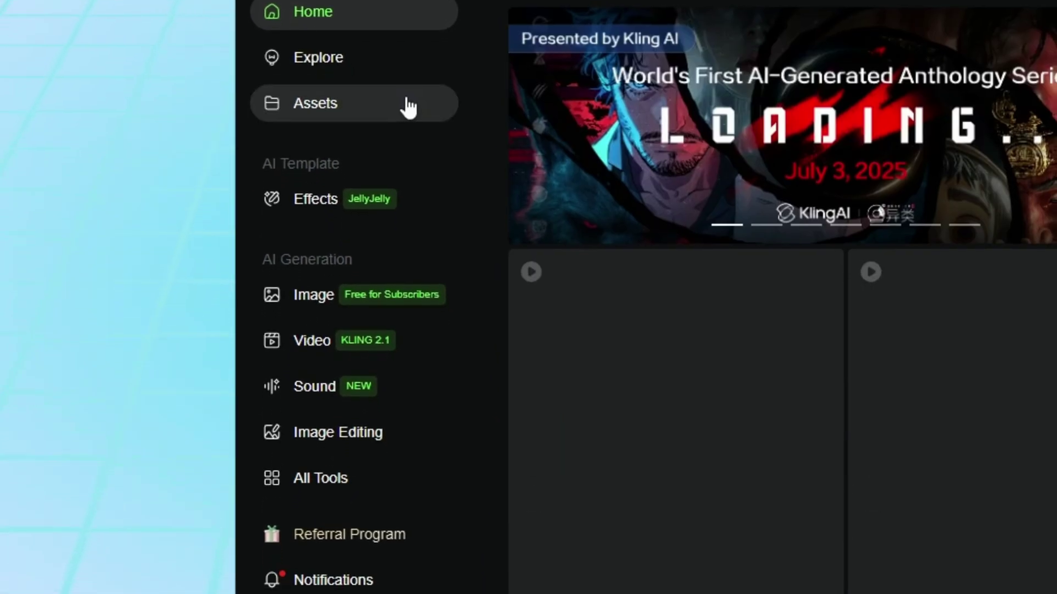
{"action": "scroll", "coordinate": [990, 366], "scroll_direction": "down", "scroll_amount": 3}
{"action": "scroll", "coordinate": [853, 413], "scroll_direction": "down", "scroll_amount": 3}
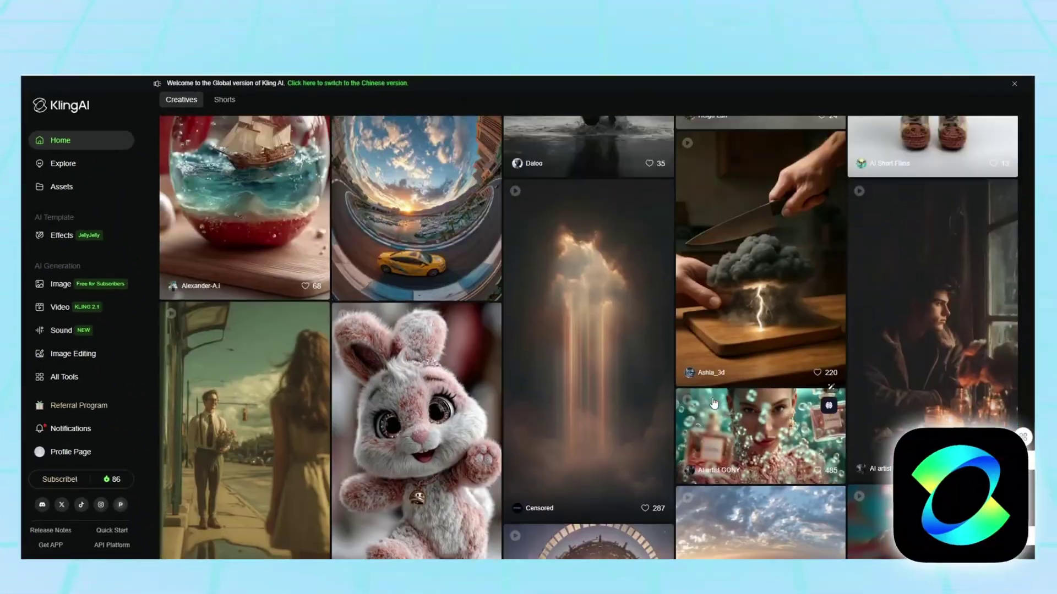
{"action": "left_click", "coordinate": [252, 283]}
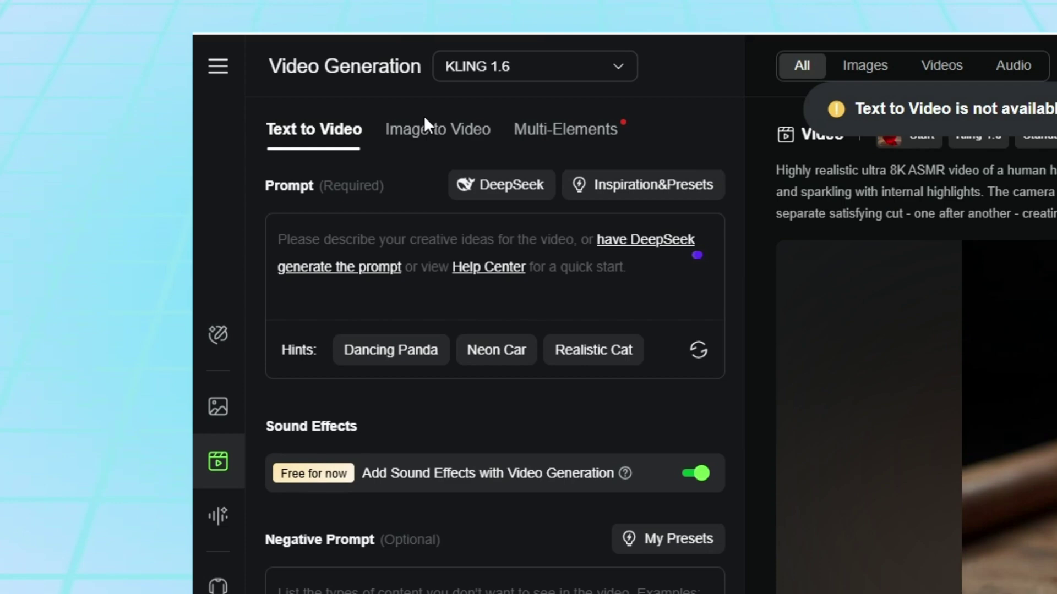
{"action": "left_click", "coordinate": [464, 130]}
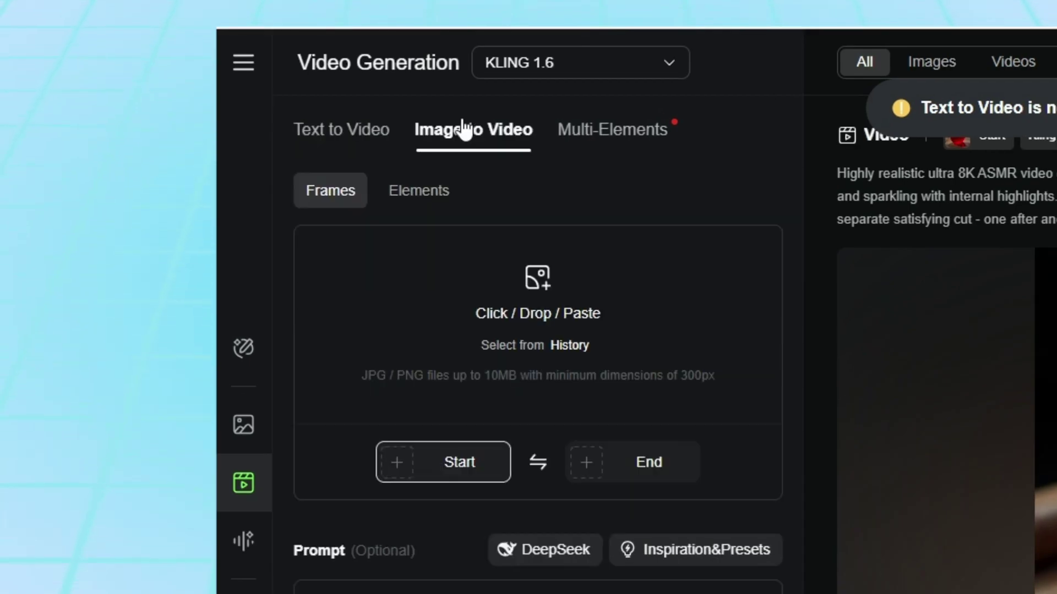
{"action": "left_click", "coordinate": [361, 138]}
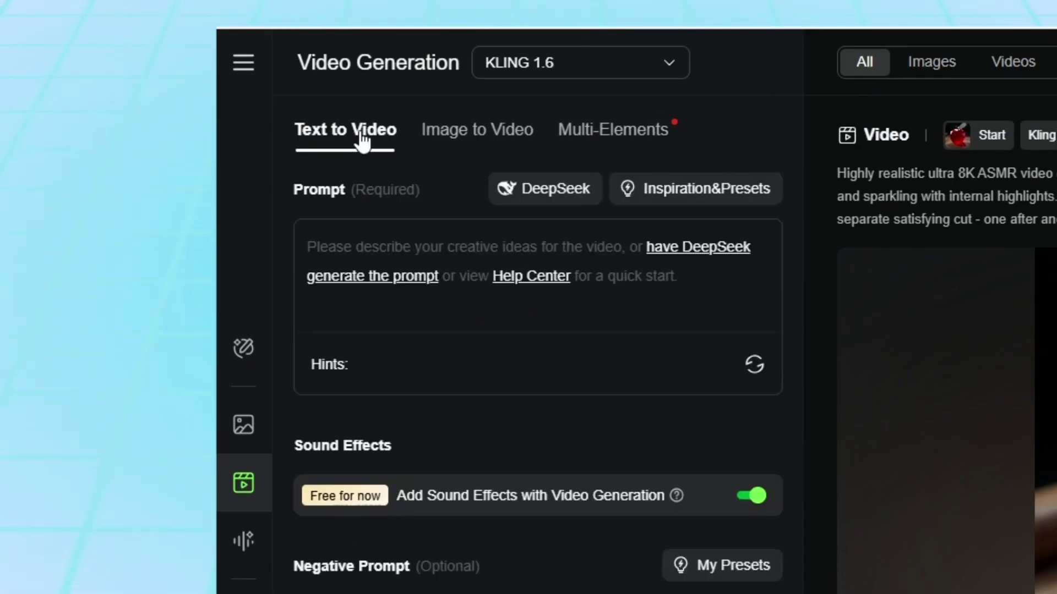
Paste the glass apple ASMR prompt and shift creativity toward relevance.
{"action": "left_click", "coordinate": [404, 231]}
{"action": "type", "text": "Highly realistic ultra 8K ASMR video of a human hand slicing a hyper-detailed, glass sculpture of an (apple) on a wooden cutting board. The object resembles glossy blown glass — reflective, slightly tinted, and sparkling with internal highlights. The camera is in close-up with shallow depth of field, capturing cinematic lighting7AKand detailed glass textures. The knife moves smoothly and deliberately, making one separate satisfying cut - one after another - creating 1 clean, evenly spaced slices. Each stroke feels precise and crisp, with realistic slicing sound and natura motion. The sliced pieces gently separate, glimmering like cut crystal. Within the slices you see crystal glass like prism in the lemon slice. background distractions, same iconic camera angle as professional food ASMR videos."}
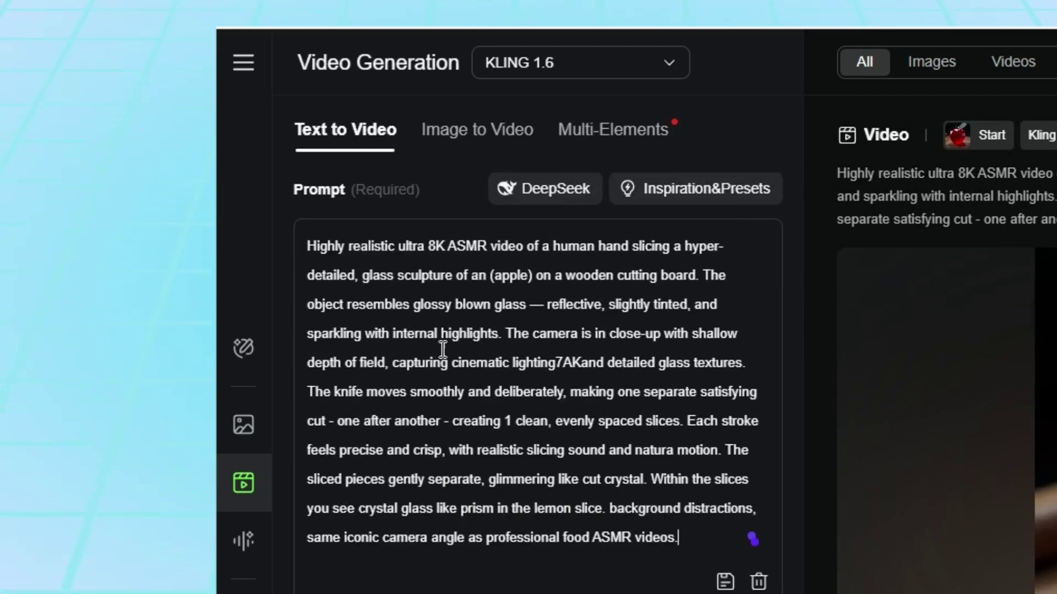
{"action": "scroll", "coordinate": [443, 350], "scroll_direction": "down", "scroll_amount": 2}
{"action": "scroll", "coordinate": [420, 228], "scroll_direction": "down", "scroll_amount": 3}
{"action": "scroll", "coordinate": [420, 229], "scroll_direction": "down", "scroll_amount": 4}
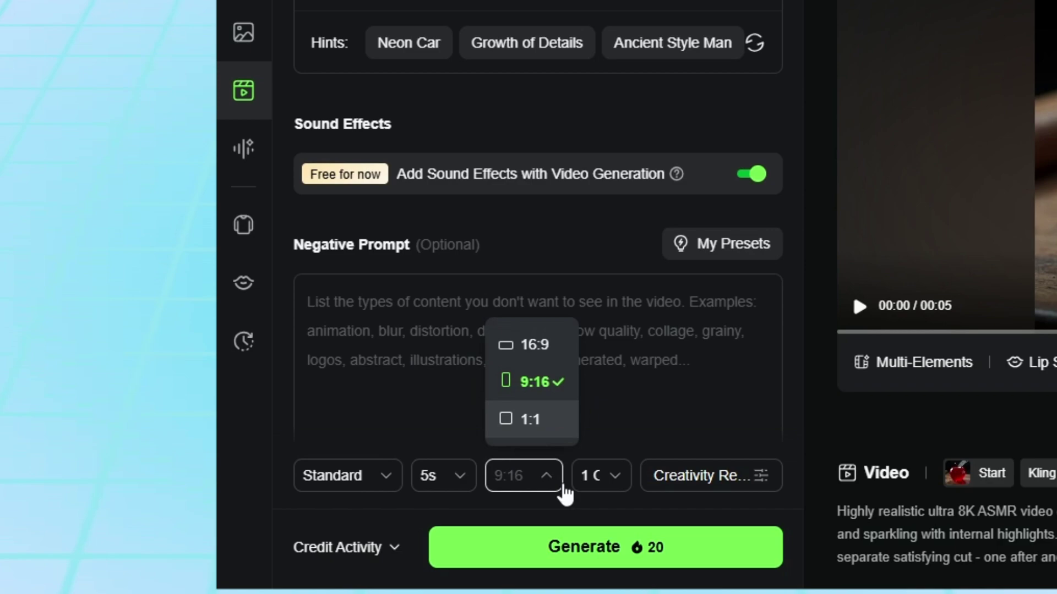
{"action": "mouse_move", "coordinate": [710, 475]}
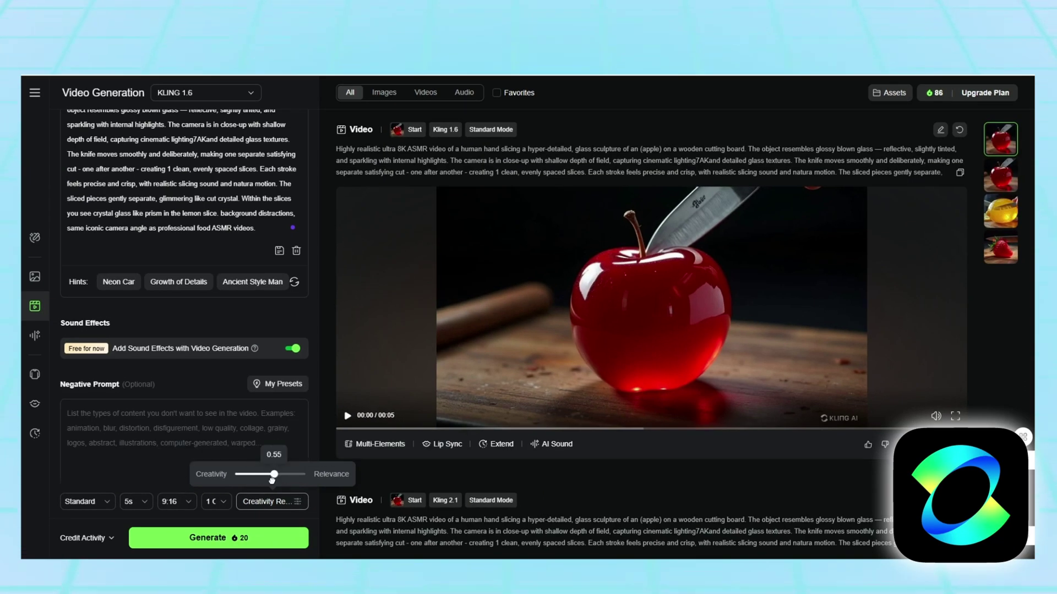
{"action": "mouse_move", "coordinate": [273, 476]}
{"action": "left_mouse_down"}
{"action": "mouse_move", "coordinate": [295, 476]}
{"action": "mouse_move", "coordinate": [270, 475]}
{"action": "left_mouse_up"}
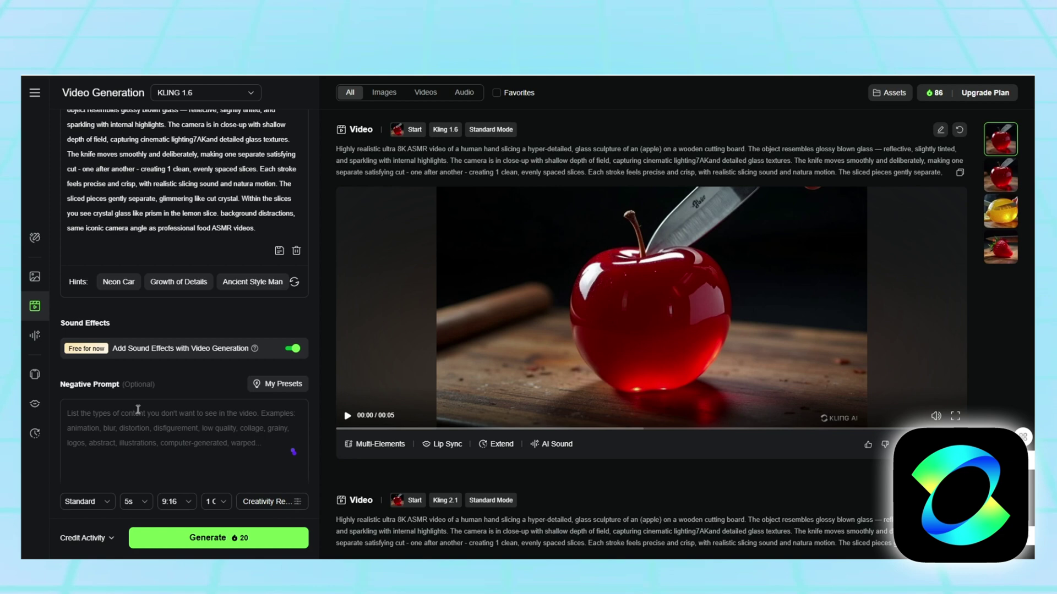
Play the generated glass apple slicing video full screen.
{"action": "scroll", "coordinate": [138, 409], "scroll_direction": "up", "scroll_amount": 2}
{"action": "left_click", "coordinate": [345, 417]}
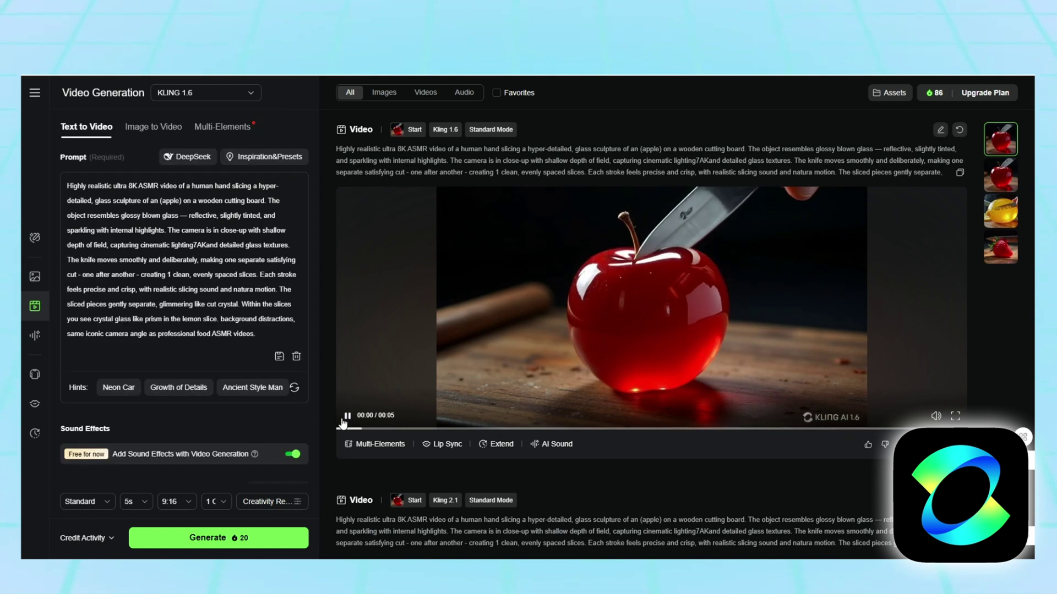
{"action": "left_click", "coordinate": [954, 417]}
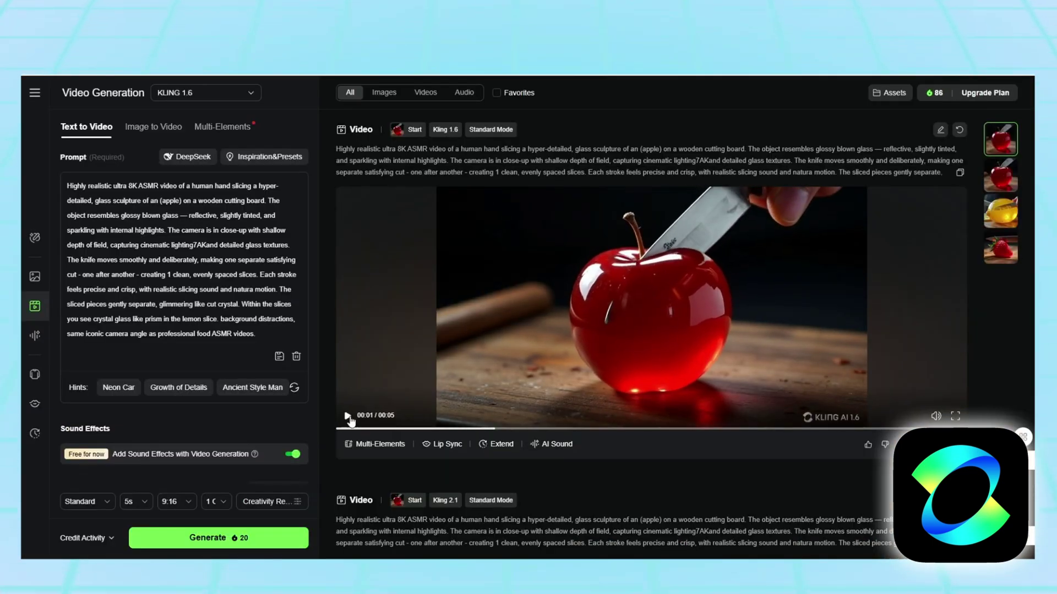
{"action": "left_click", "coordinate": [955, 416]}
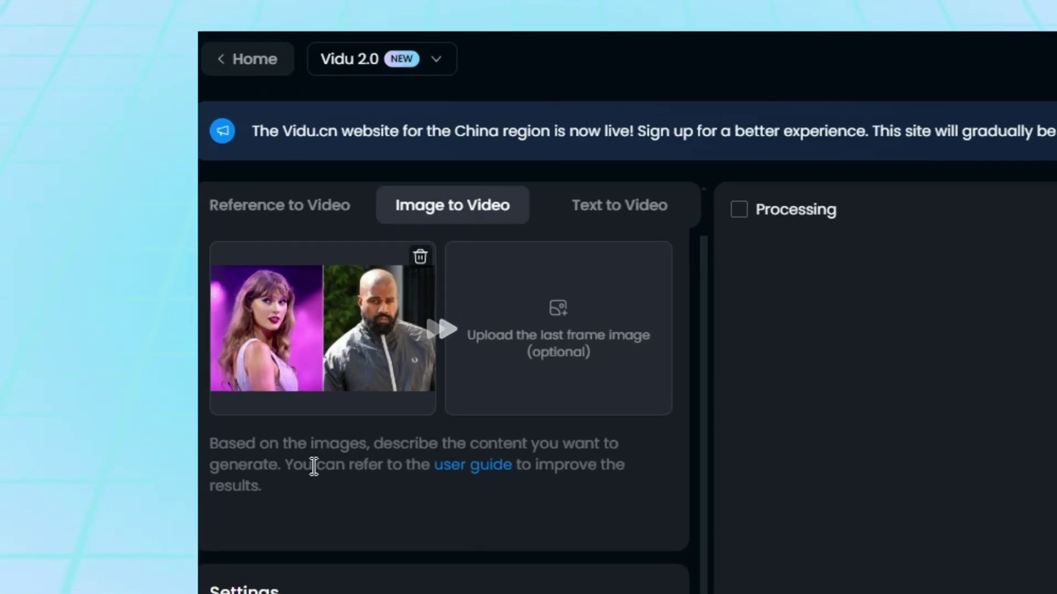
Create a clip from the two photos with prompt 'make them kiss', then play and replay it.
{"action": "left_click", "coordinate": [314, 467]}
{"action": "type", "text": "make them kiss"}
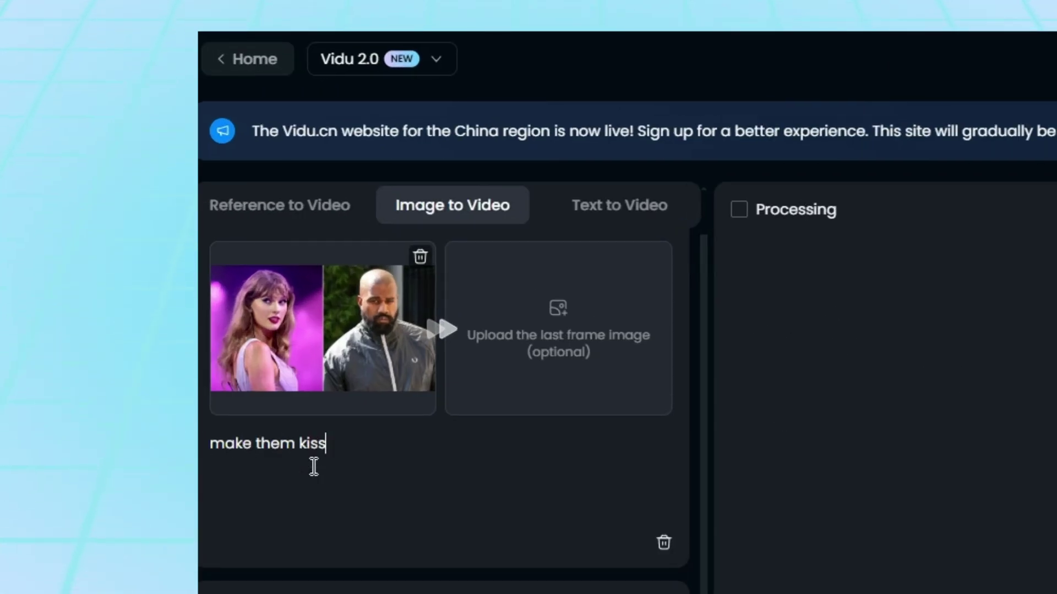
{"action": "scroll", "coordinate": [313, 466], "scroll_direction": "down", "scroll_amount": 2}
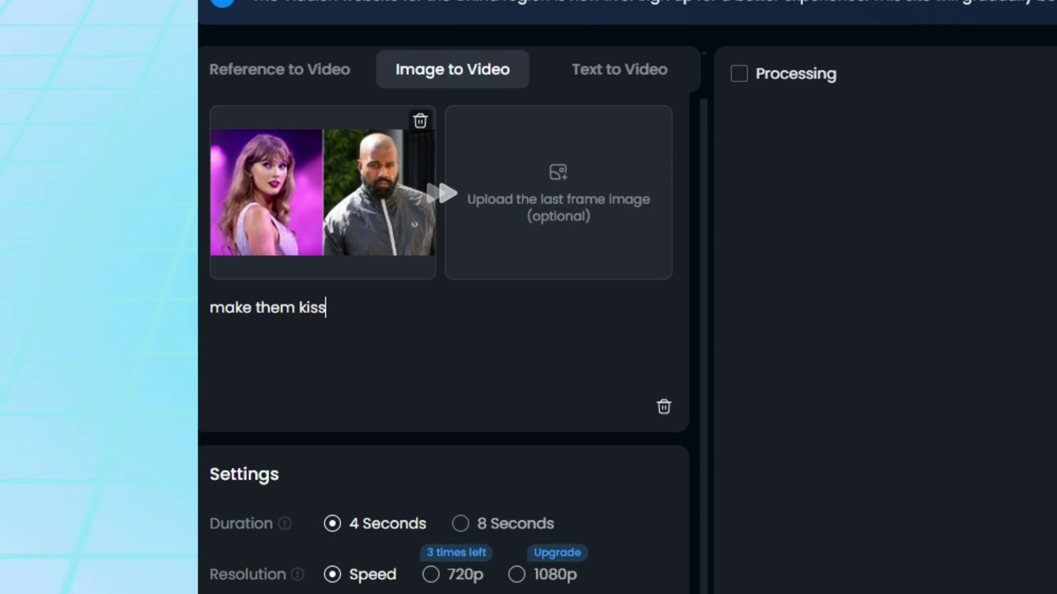
{"action": "scroll", "coordinate": [314, 467], "scroll_direction": "down", "scroll_amount": 3}
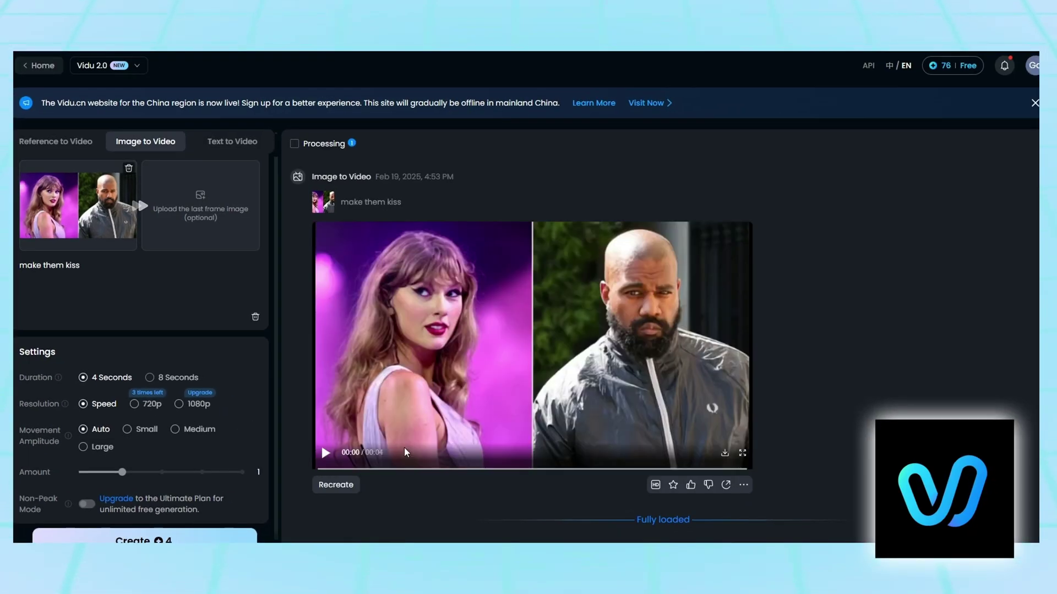
{"action": "left_click", "coordinate": [326, 454]}
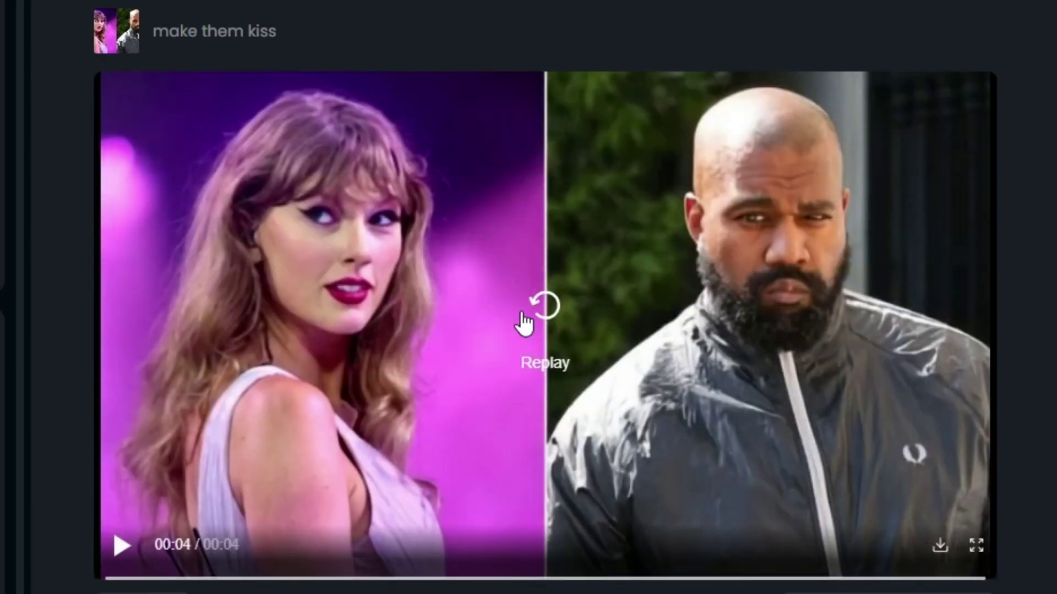
{"action": "left_click", "coordinate": [523, 322]}
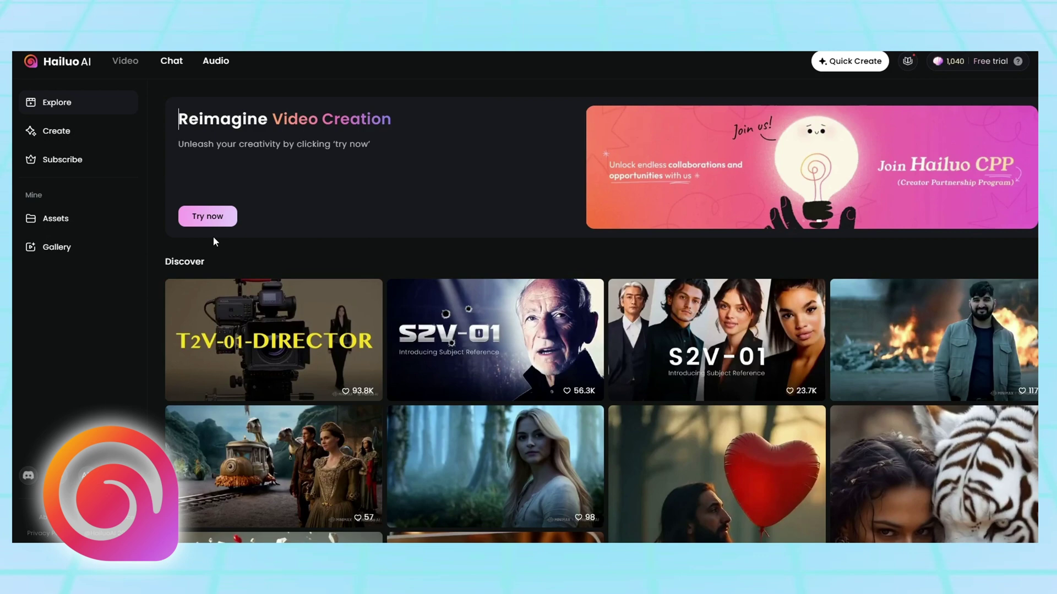
Animate the uploaded Iron Man and Thanos image with 'make them kiss' and open the resulting clip.
{"action": "left_click", "coordinate": [223, 216]}
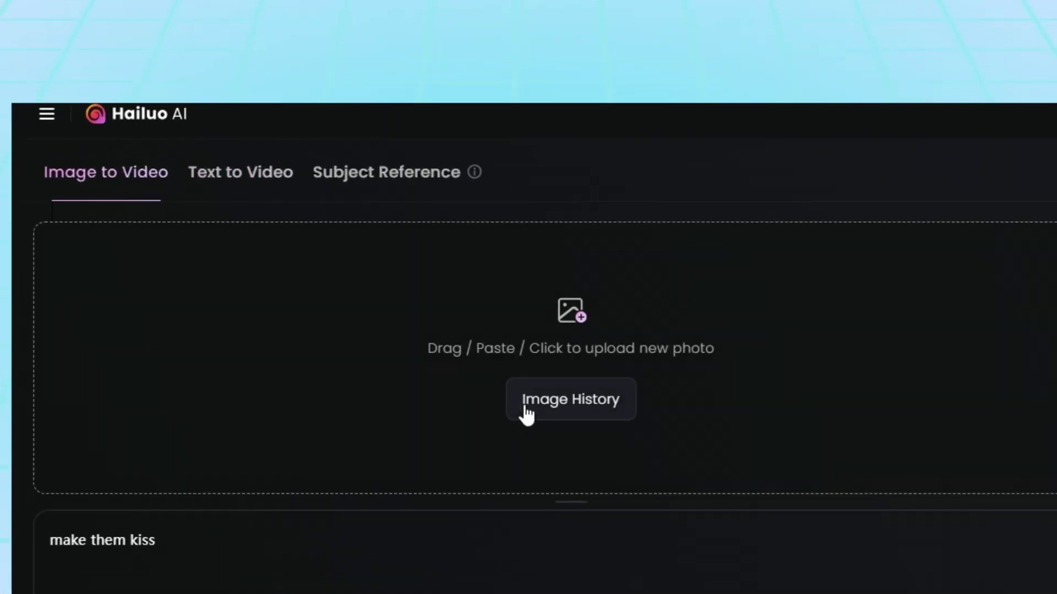
{"action": "left_click", "coordinate": [557, 400]}
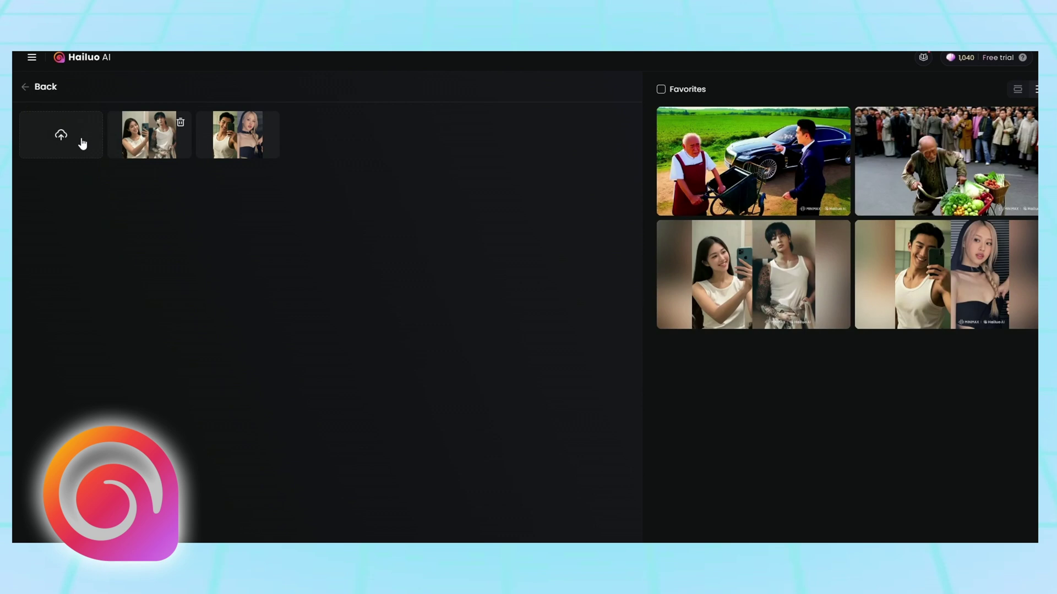
{"action": "left_click", "coordinate": [67, 136]}
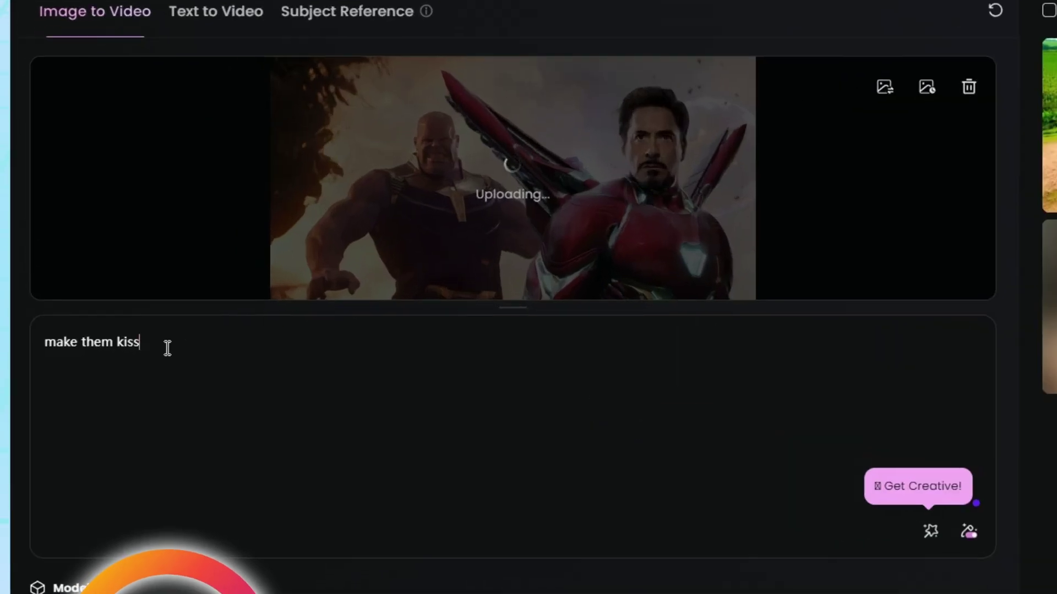
{"action": "left_click_drag", "start_coordinate": [167, 348], "coordinate": [31, 346]}
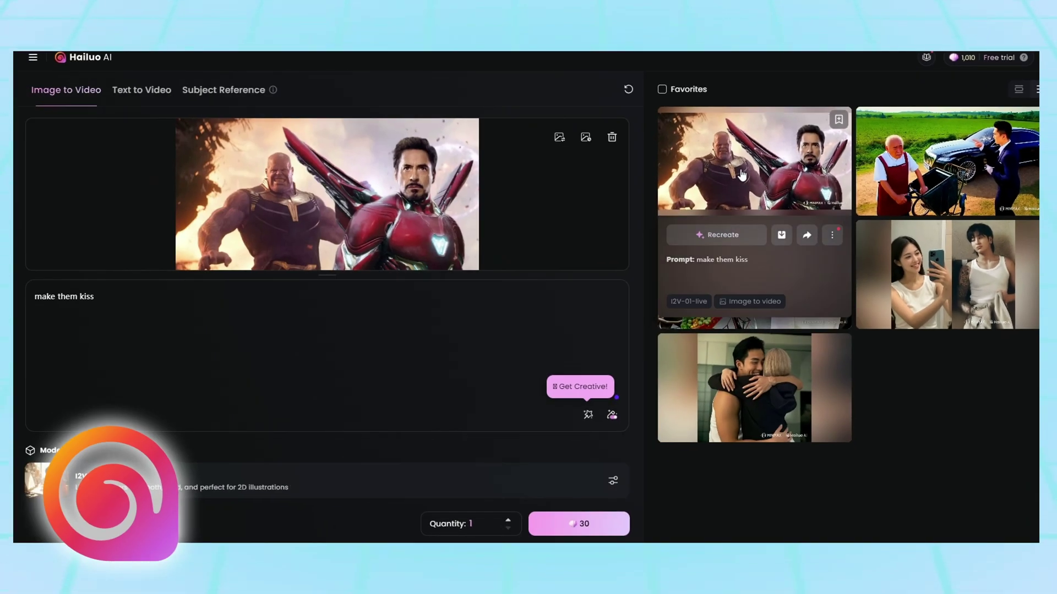
{"action": "left_click", "coordinate": [741, 175]}
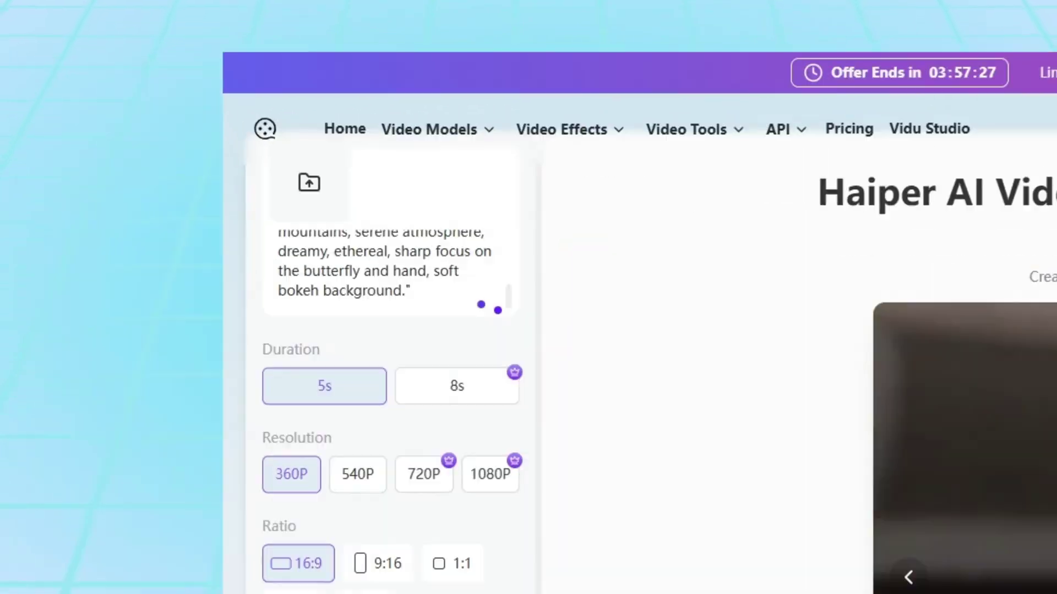
Choose 540P resolution, then play the butterfly-on-a-fingertip sunset clip and pause near its end.
{"action": "left_click", "coordinate": [358, 473]}
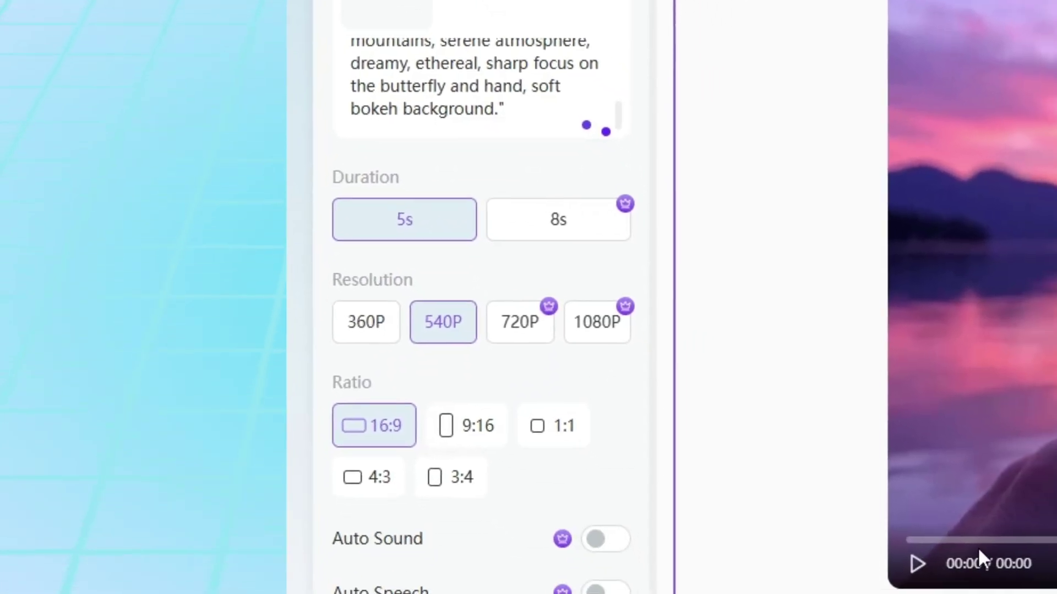
{"action": "left_click", "coordinate": [917, 563]}
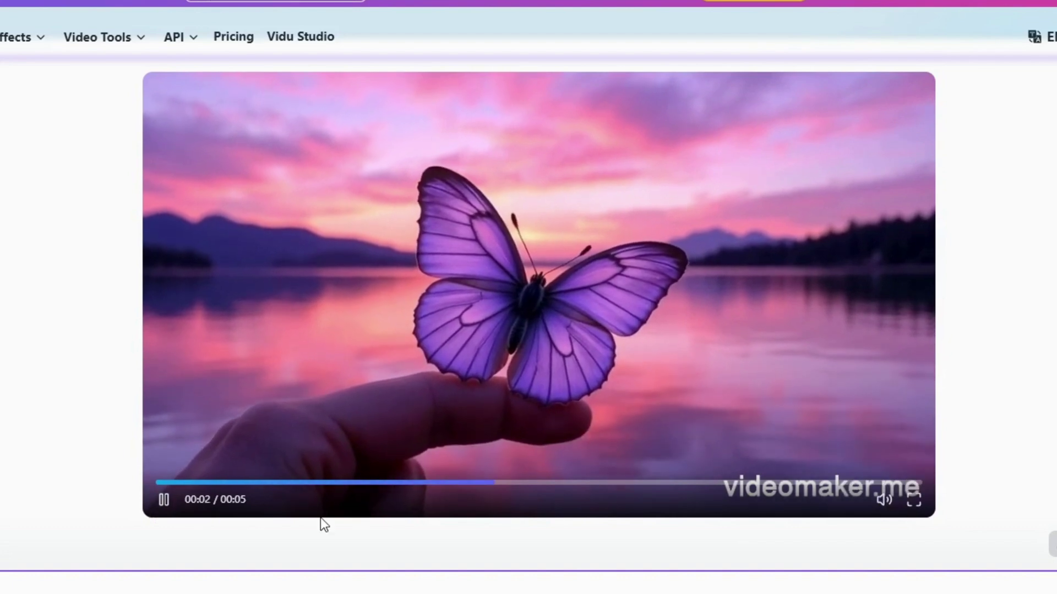
{"action": "left_click", "coordinate": [164, 499]}
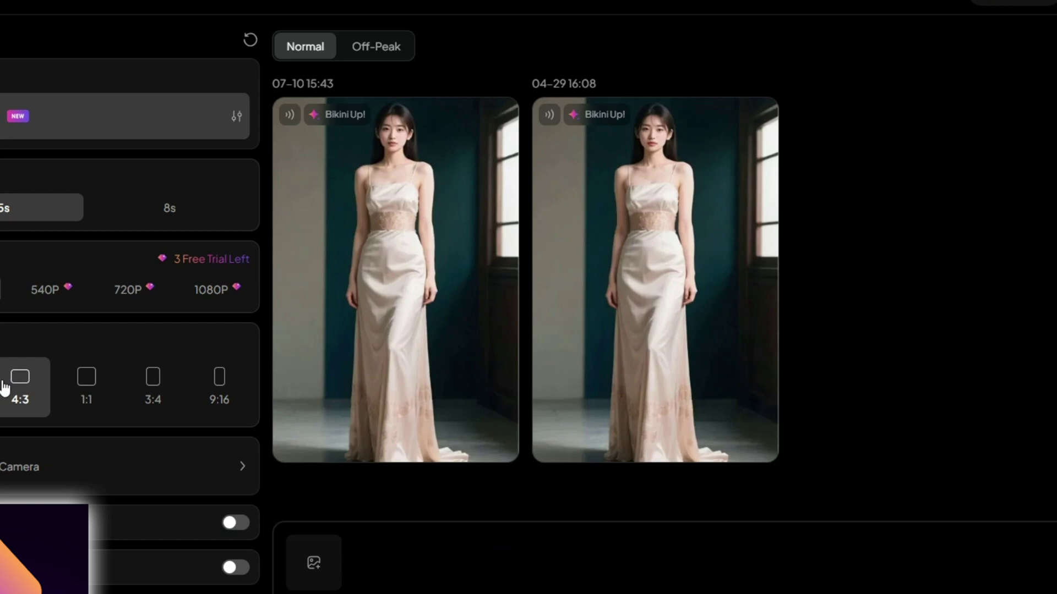
Set the PixVerse ratio to 16:9, Right Arc Shot camera move, and 3D Animation style.
{"action": "left_click", "coordinate": [126, 337]}
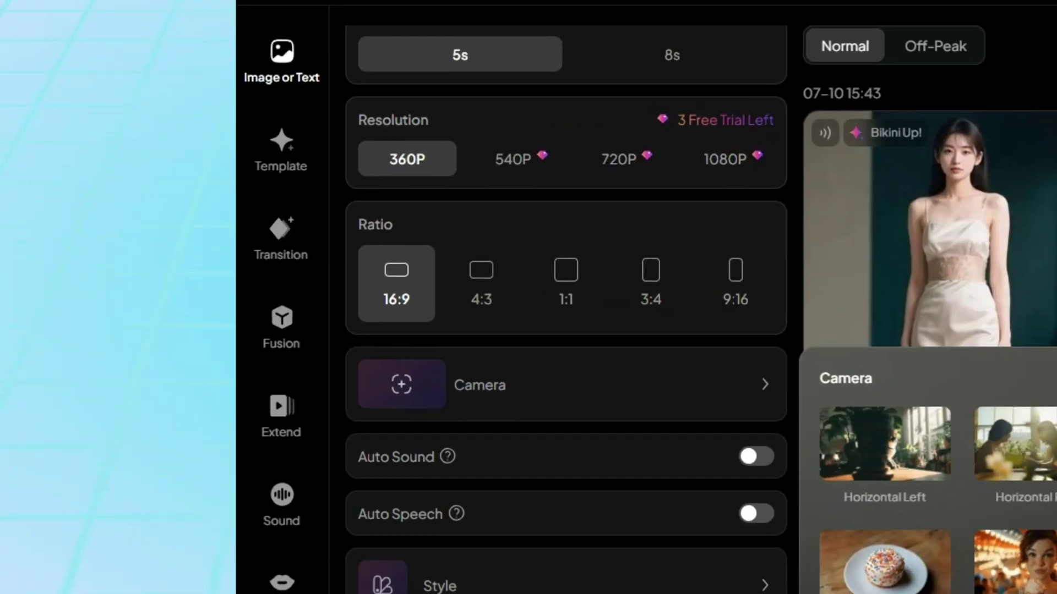
{"action": "scroll", "coordinate": [886, 484], "scroll_direction": "down", "scroll_amount": 5}
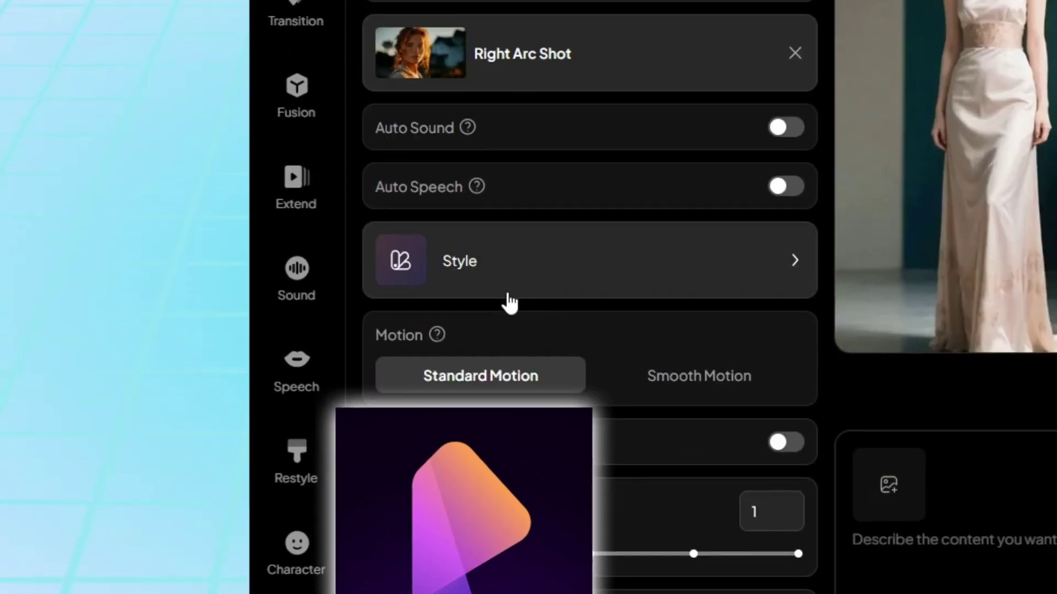
{"action": "left_click", "coordinate": [522, 402]}
{"action": "left_click", "coordinate": [980, 333]}
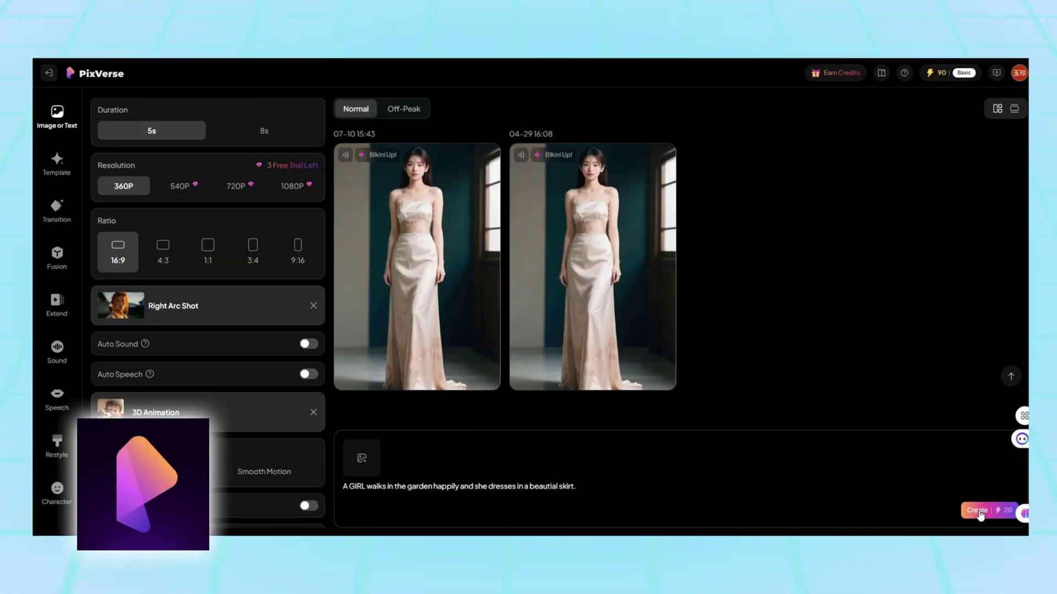
Generate and view the garden-walking girl clip, then regenerate it at 1080P resolution.
{"action": "left_click", "coordinate": [962, 510]}
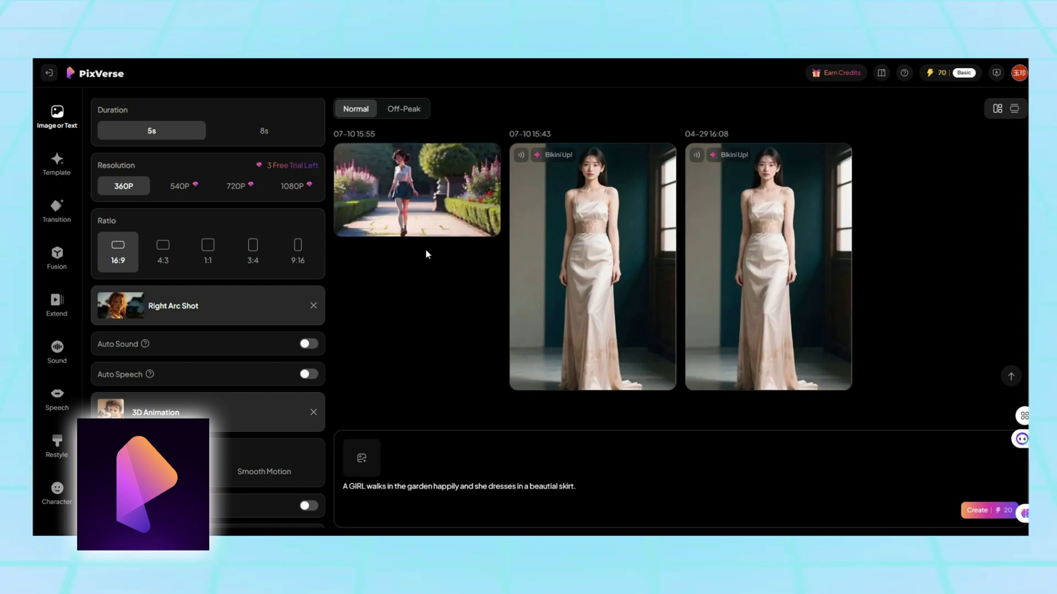
{"action": "left_click", "coordinate": [415, 183]}
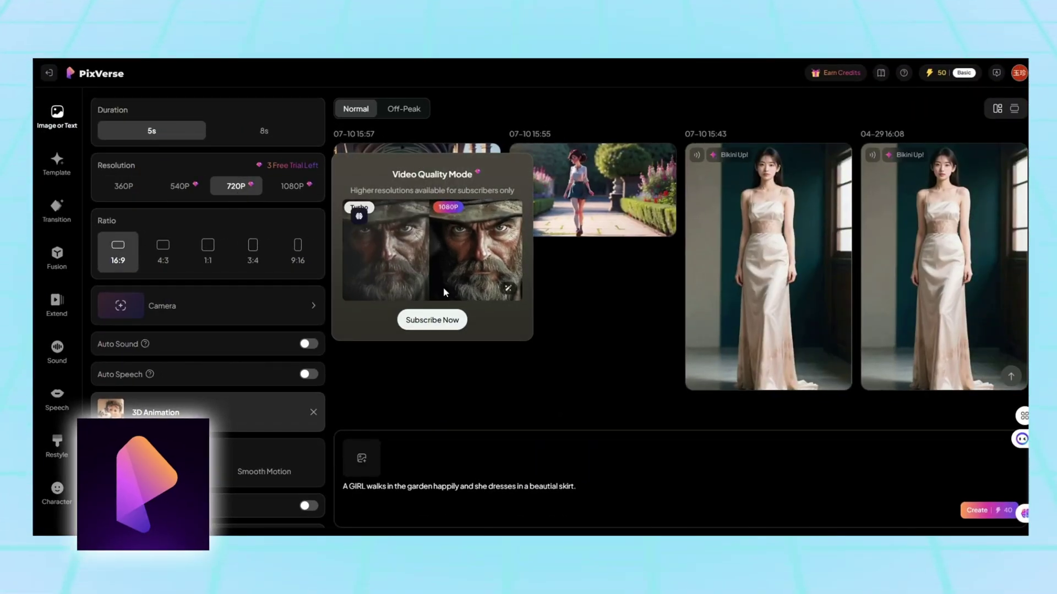
{"action": "left_click", "coordinate": [292, 186]}
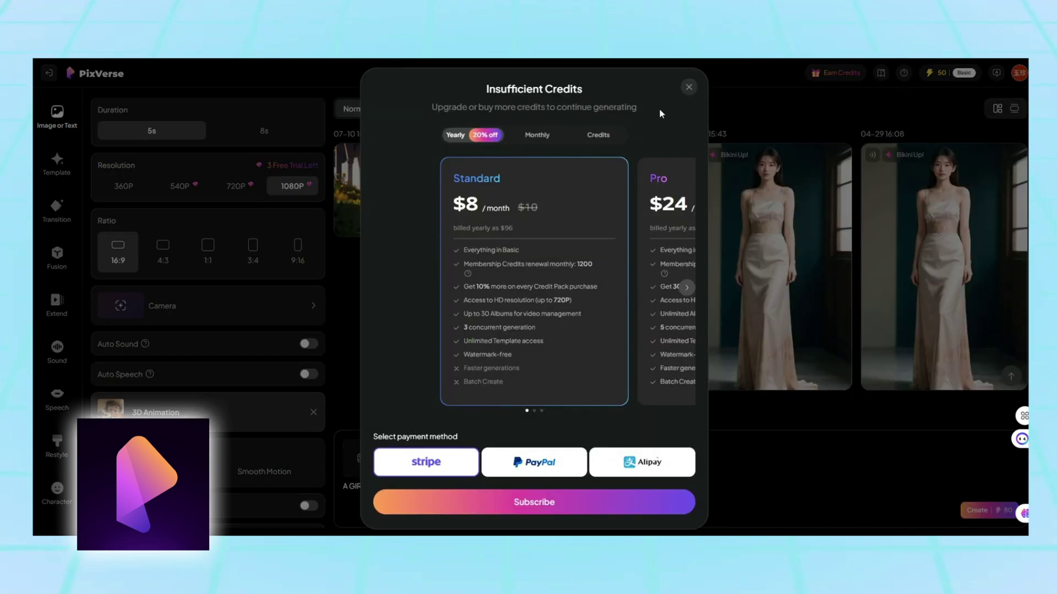
{"action": "left_click", "coordinate": [689, 84]}
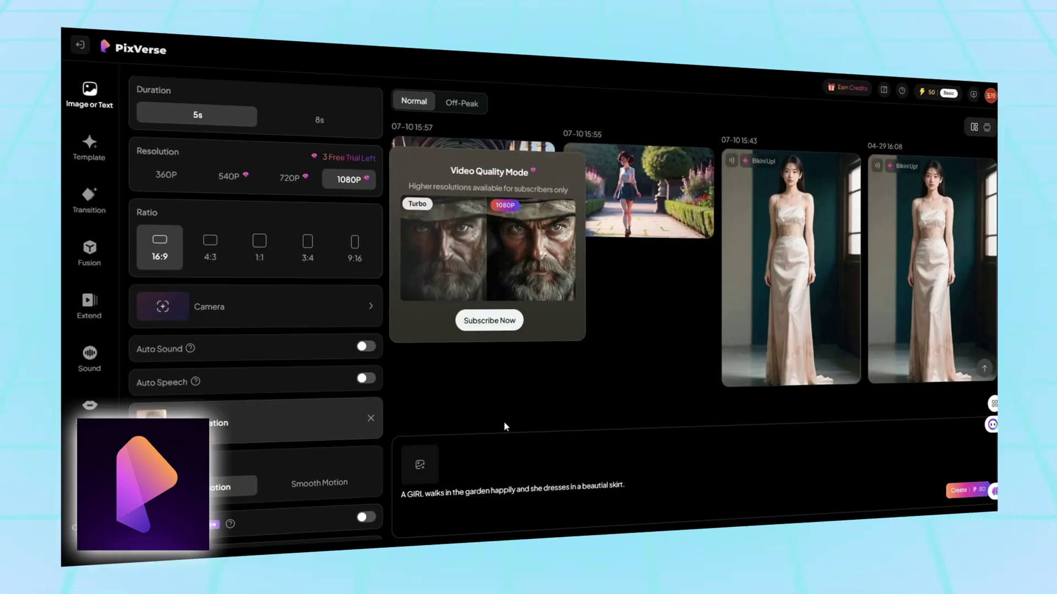